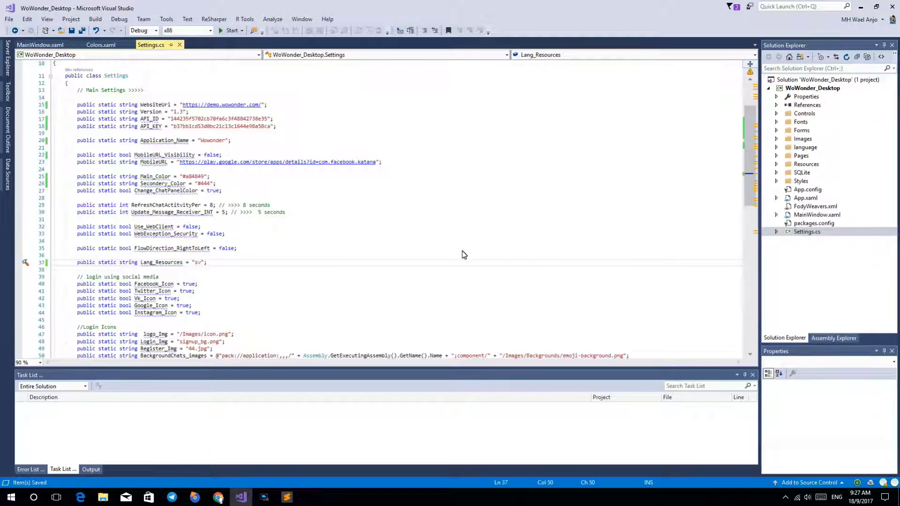
Step: Open MainWindow.xaml.cs and locate the Lang_Resources conditions at the end of the getsettingstable() function
left_click(776, 215)
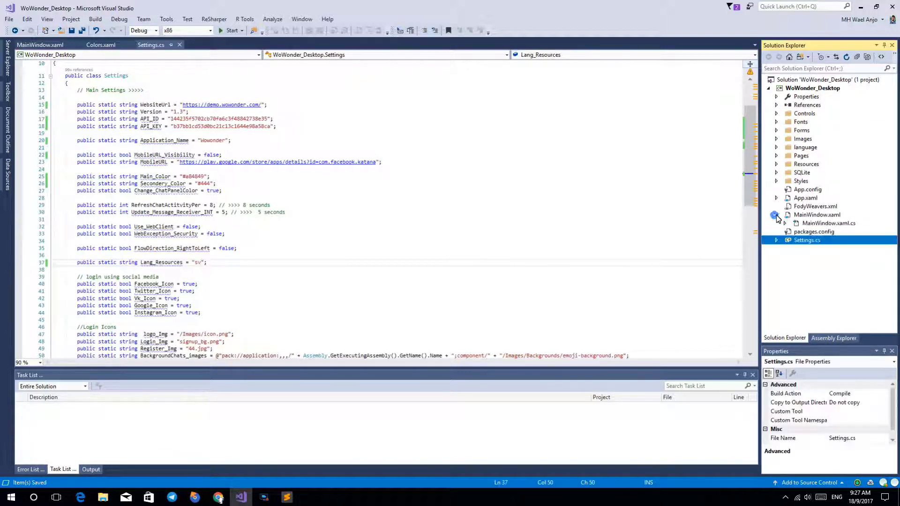
double_click(825, 223)
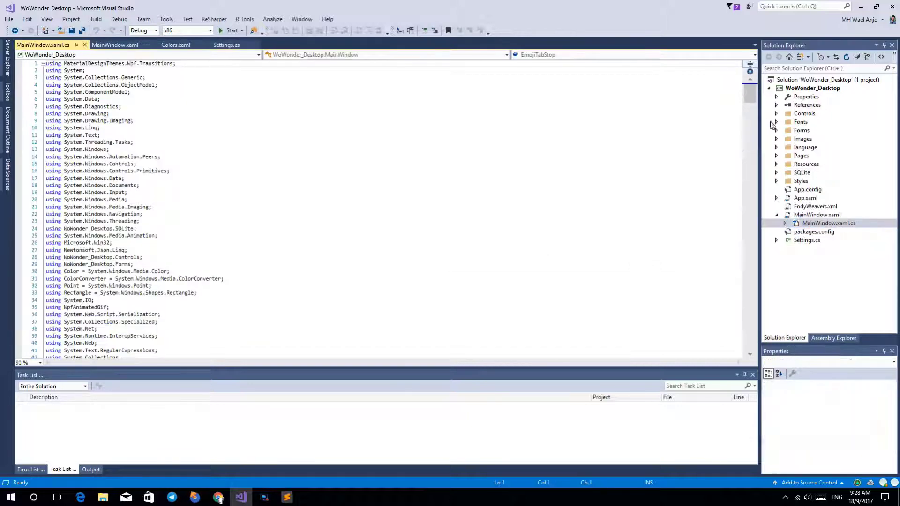
left_click_drag(751, 92, 749, 211)
left_click(269, 282)
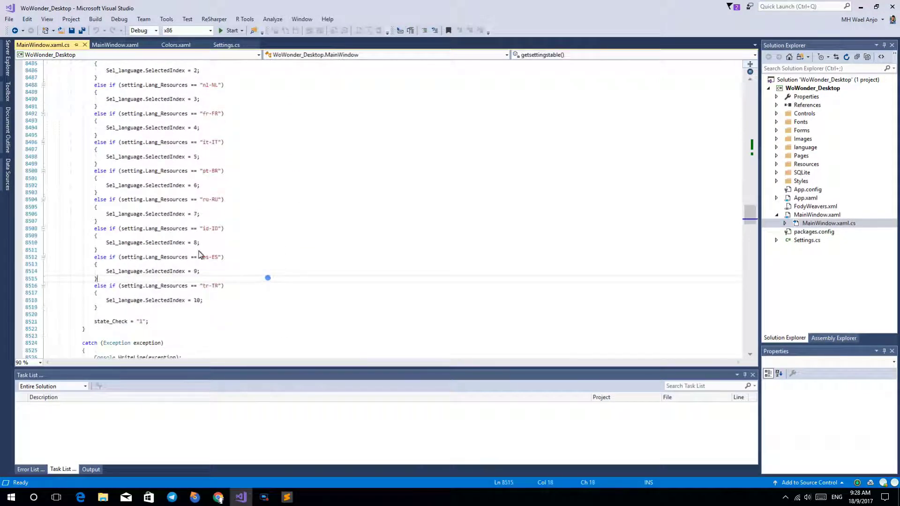
scroll(146, 220, "up", 5)
scroll(146, 220, "up", 10)
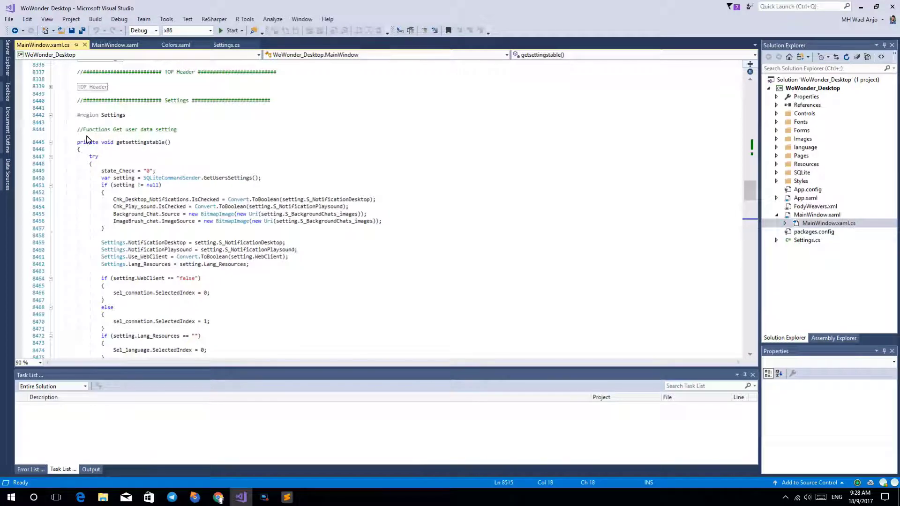
left_click_drag(74, 130, 179, 142)
left_click(178, 141)
scroll(183, 159, "down", 13)
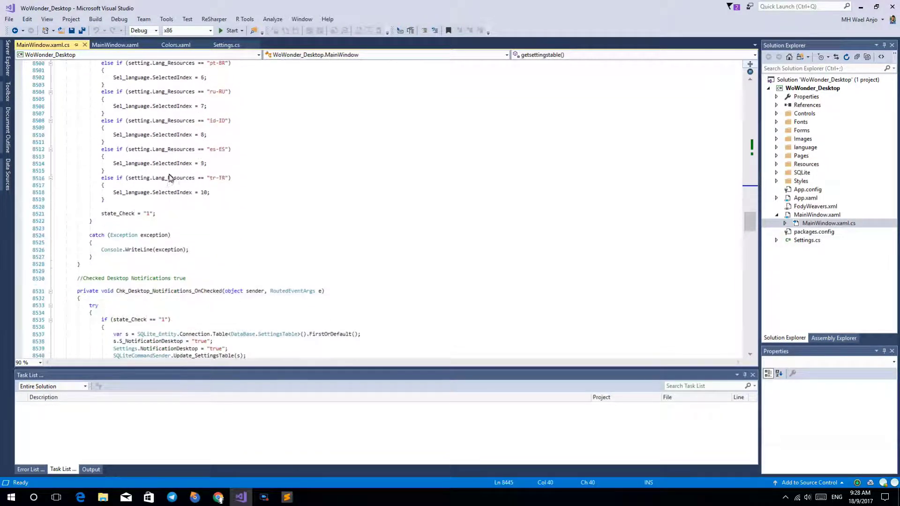
Step: Duplicate the "tr-TR" else-if block directly below itself in getsettingstable()
left_click_drag(96, 178, 109, 203)
key("ctrl+c")
left_click(105, 207)
key("ctrl+v")
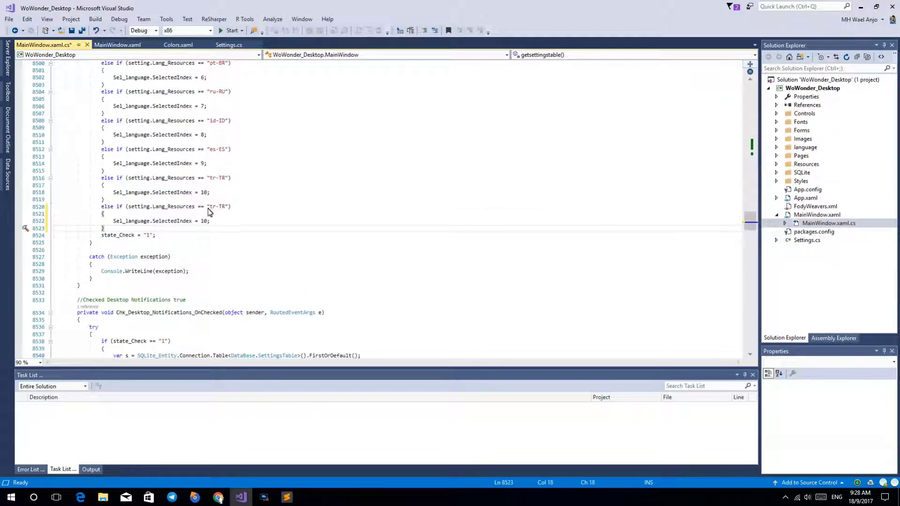
Step: In the duplicated else-if block, set the language code to "sv" and SelectedIndex to 11, and save the file
left_click_drag(209, 206, 226, 207)
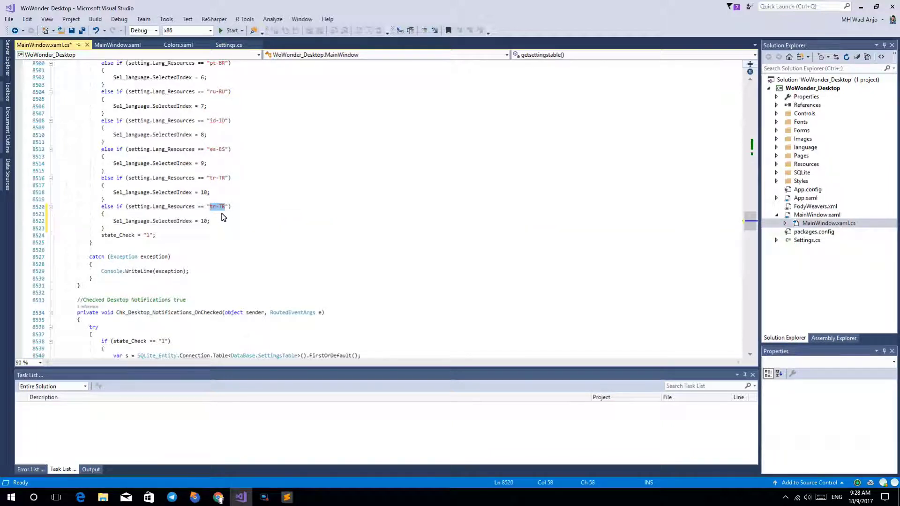
type("sv")
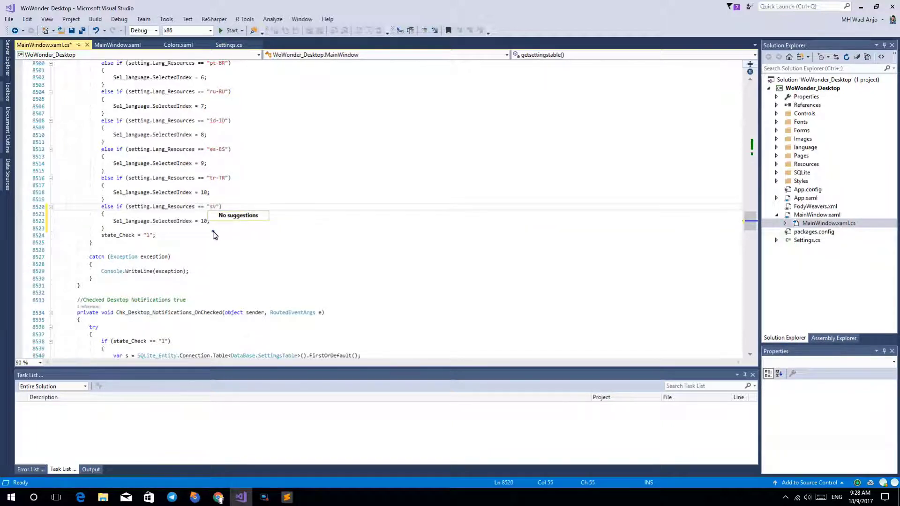
double_click(203, 222)
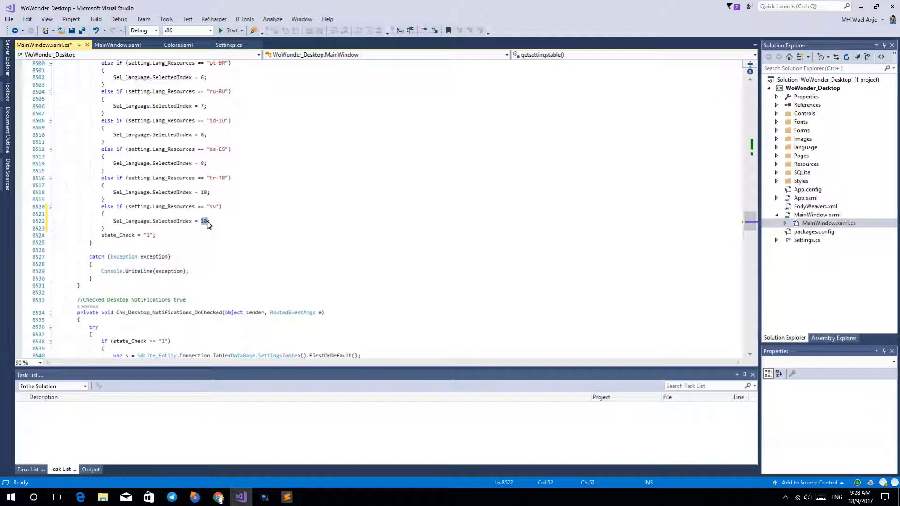
type("1")
key("ctrl+s")
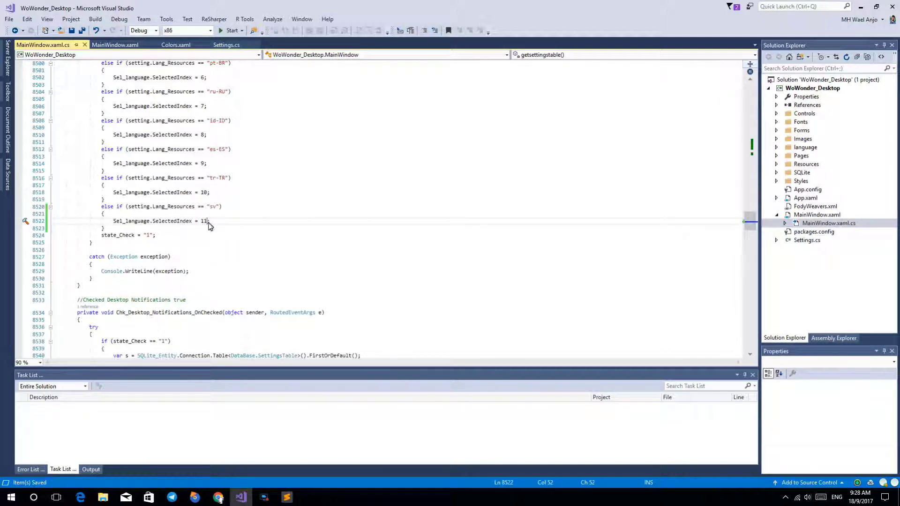
Step: Return to Settings.cs and switch the solution configuration to Release
left_click(176, 45)
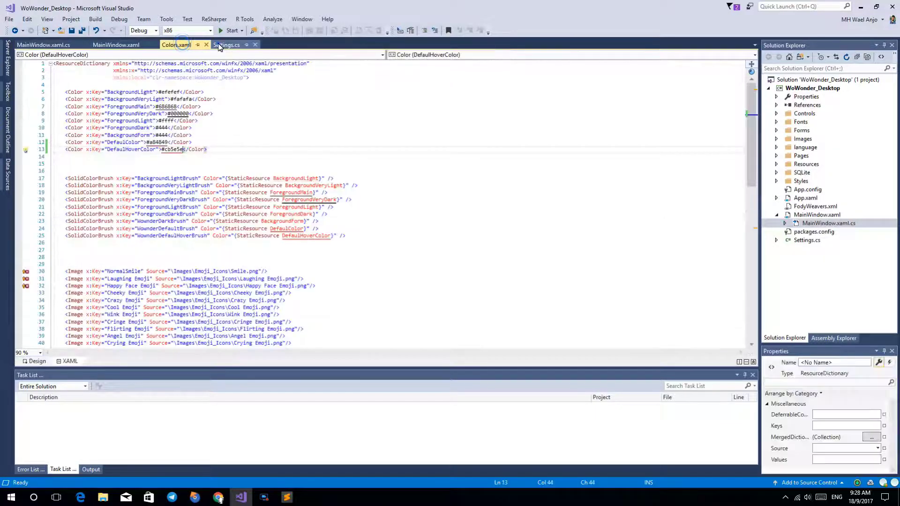
left_click(220, 45)
left_click(155, 31)
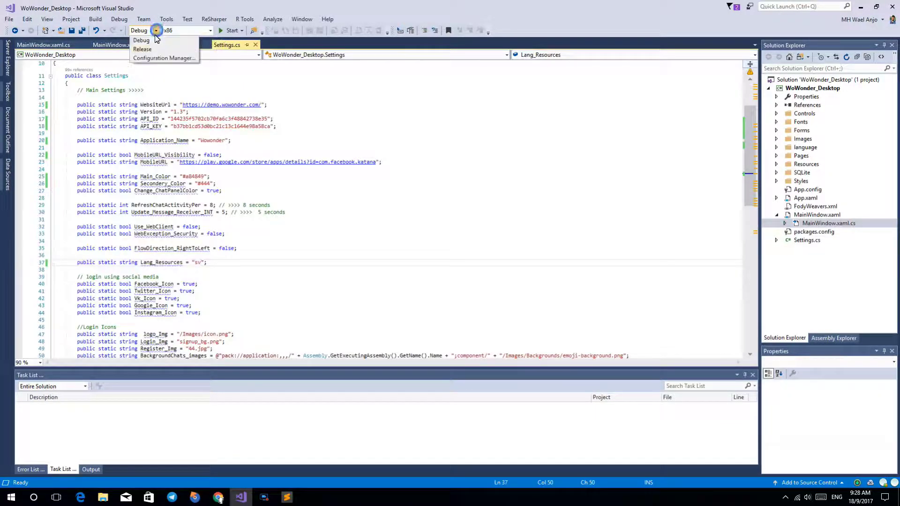
left_click(154, 51)
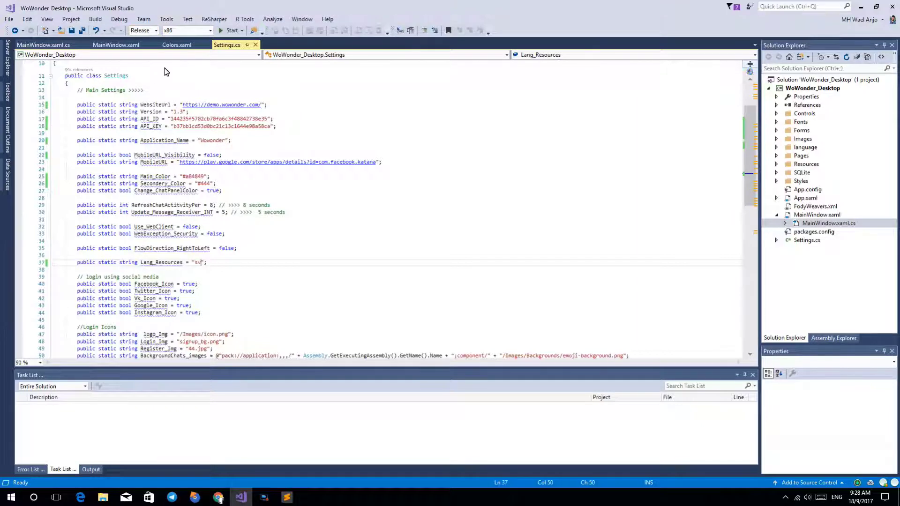
Step: Copy the Application_Name value from Settings.cs into the project's assembly name as "Wowonder" and save all files
double_click(211, 142)
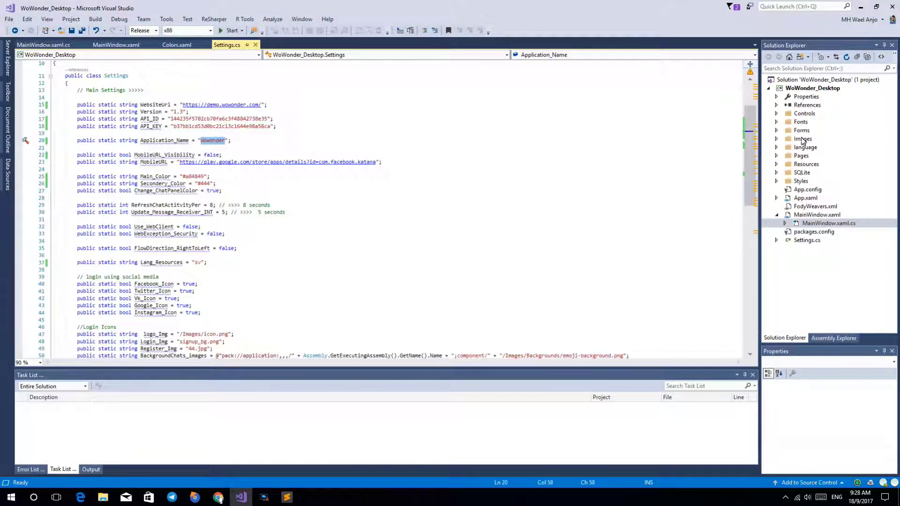
double_click(806, 97)
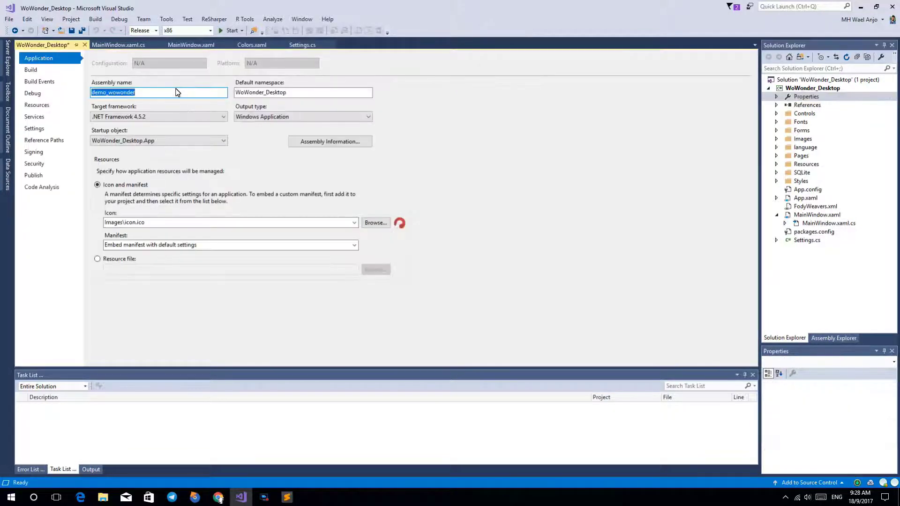
left_click_drag(155, 96, 96, 96)
key("ctrl+v")
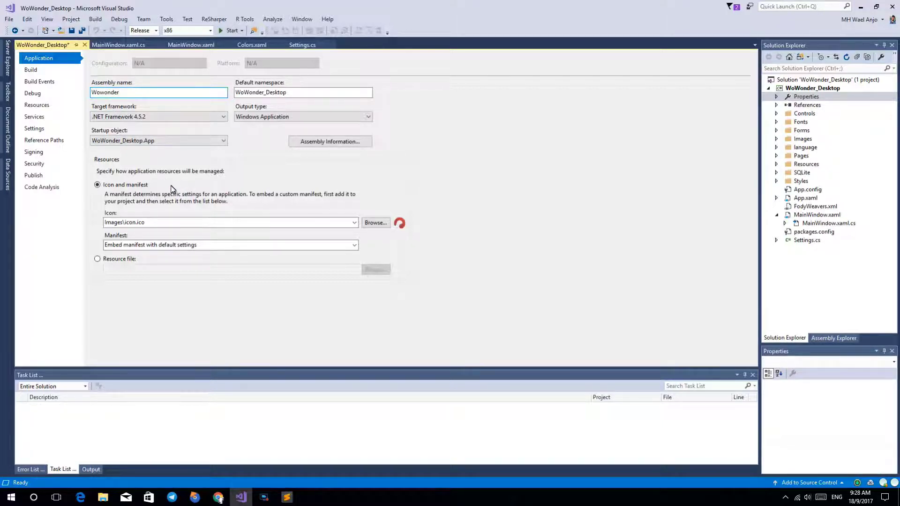
left_click(82, 31)
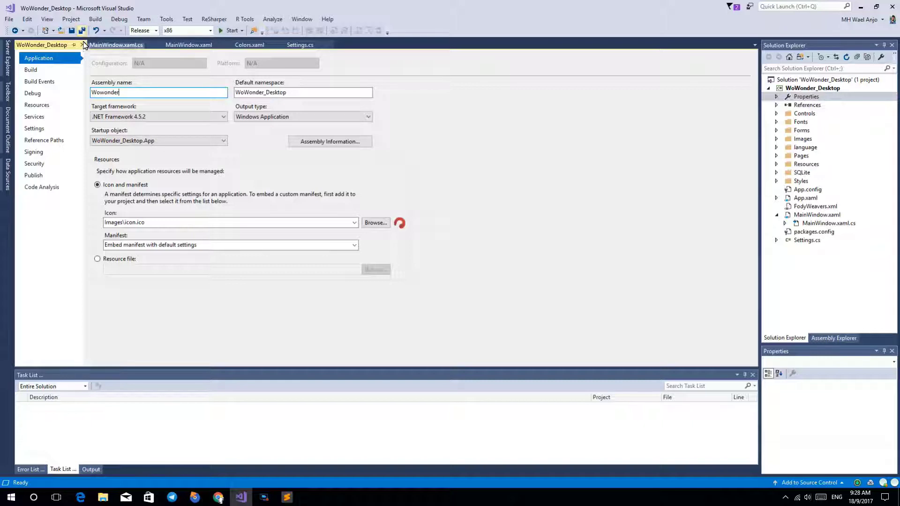
Step: Add icon.ico, icon.png and logo.png from the data install folder to the project's Images folder, replacing all existing files
double_click(799, 140)
right_click(805, 83)
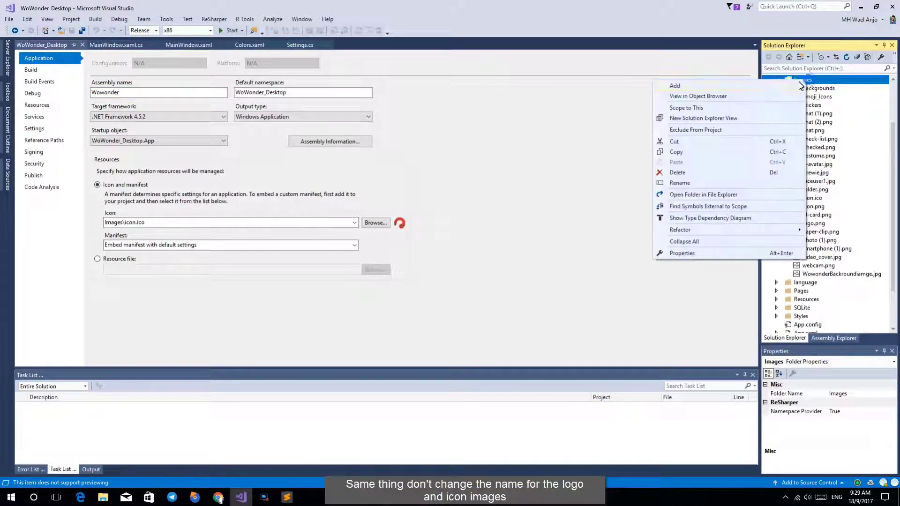
mouse_move(766, 87)
left_click(572, 108)
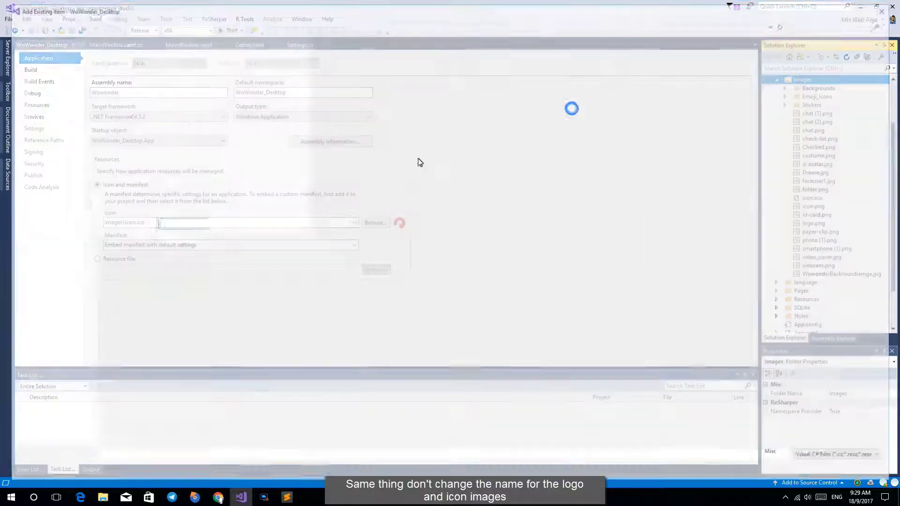
left_click(815, 458)
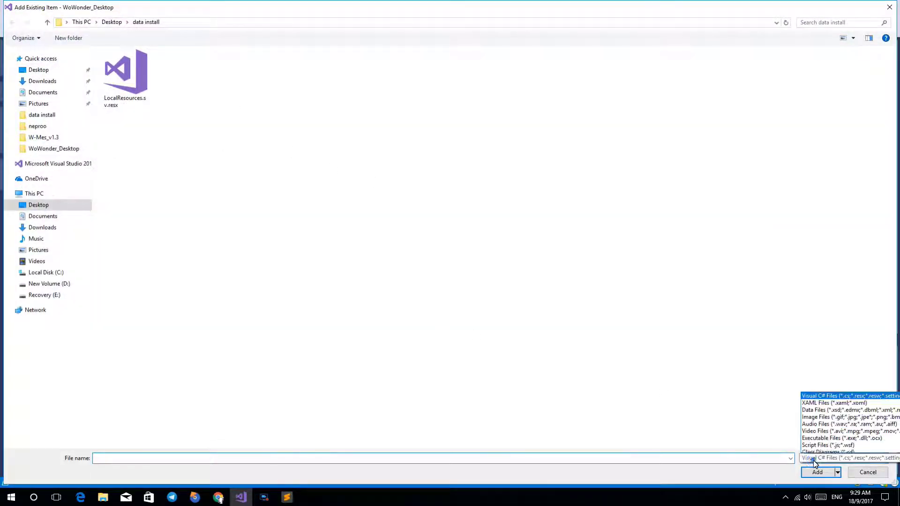
left_click(817, 450)
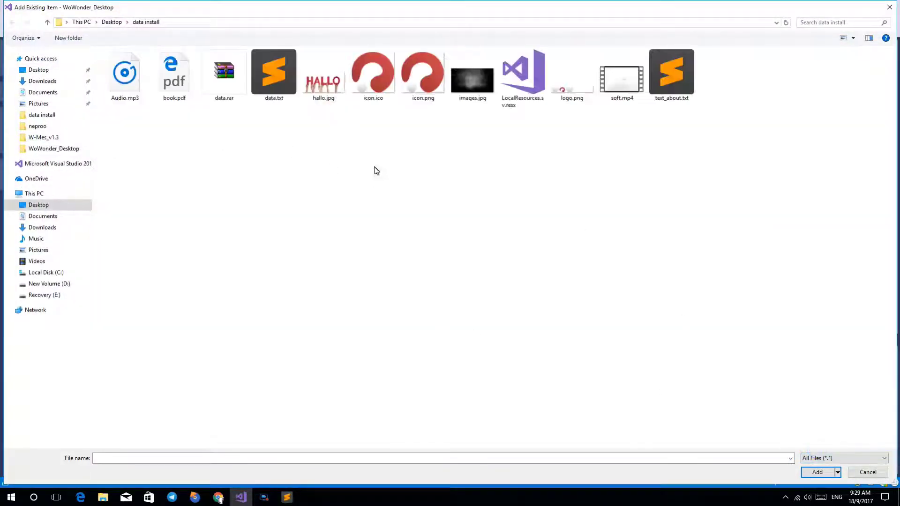
left_click_drag(421, 51, 380, 143)
left_click_drag(592, 138, 577, 100)
left_click(816, 472)
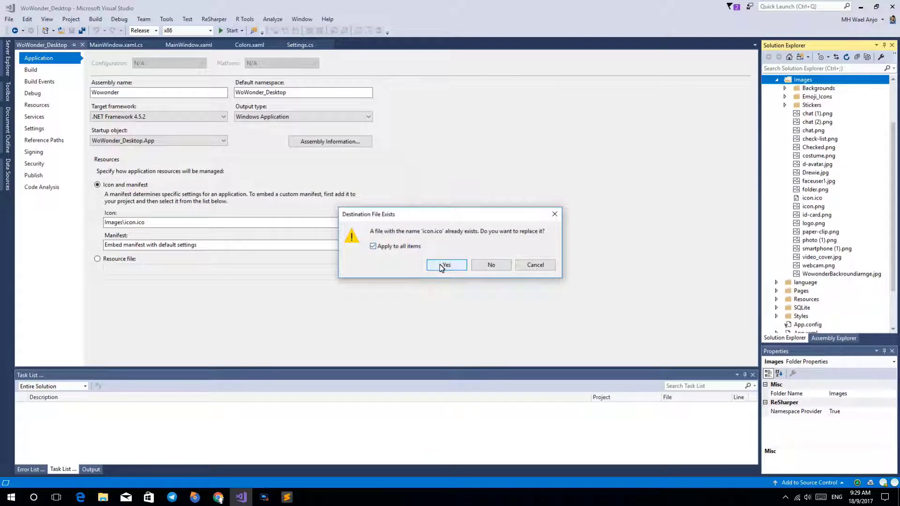
left_click(442, 265)
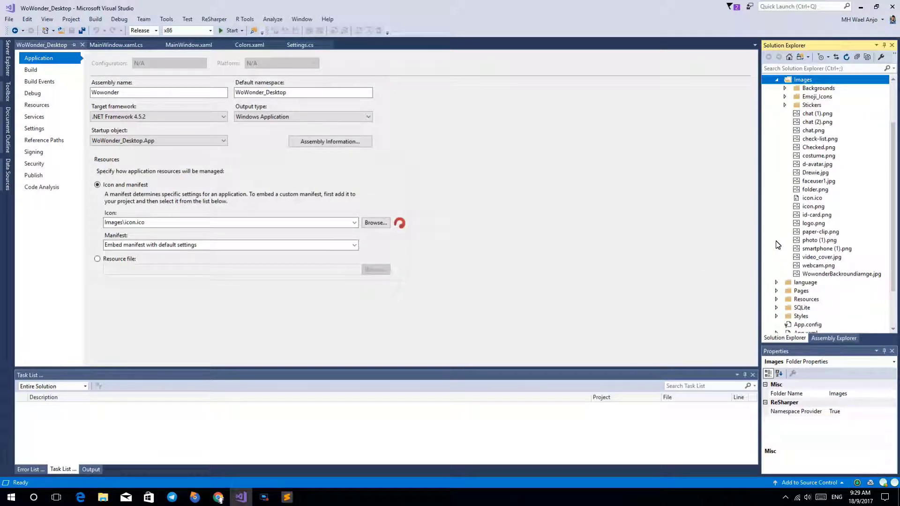
Step: Check the icon and logo files in the Images folder, and open Login_Window.xaml from the Forms folder to examine its design
scroll(777, 245, "up", 3)
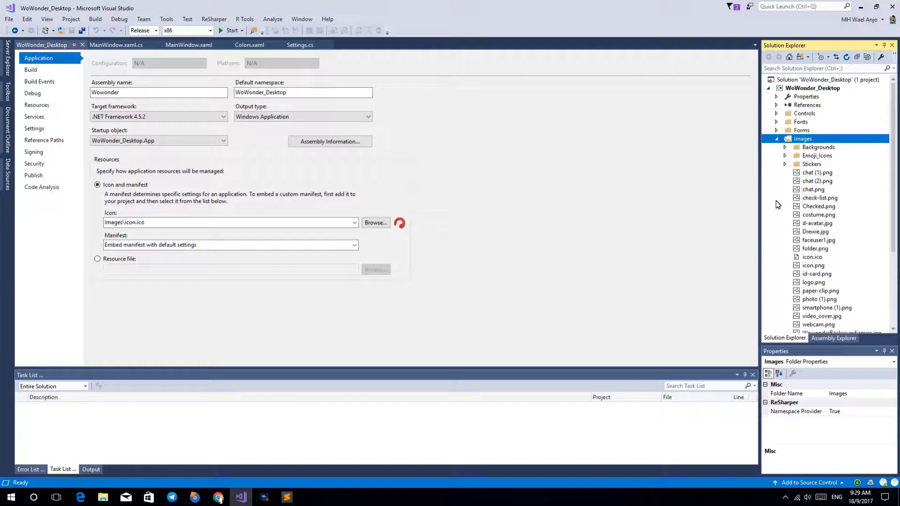
scroll(772, 271, "down", 1)
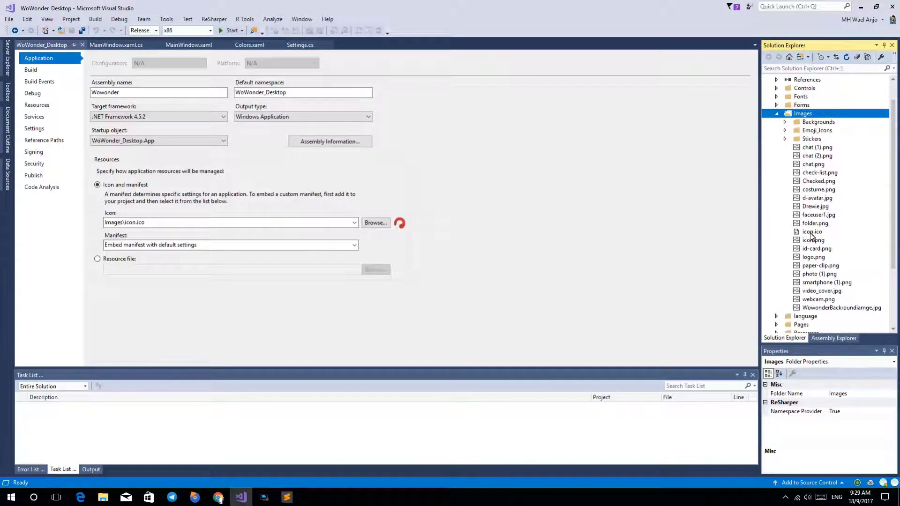
mouse_move(813, 235)
mouse_move(810, 260)
left_click(777, 114)
left_click(777, 131)
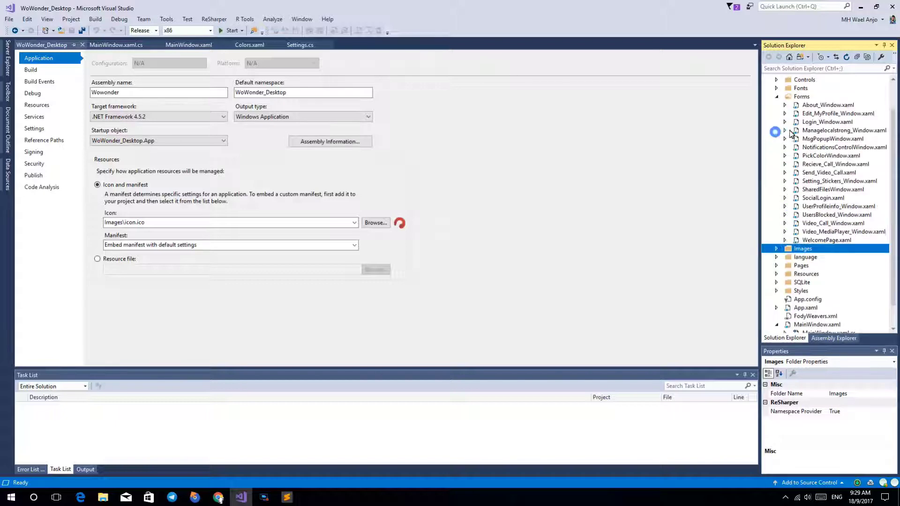
double_click(808, 122)
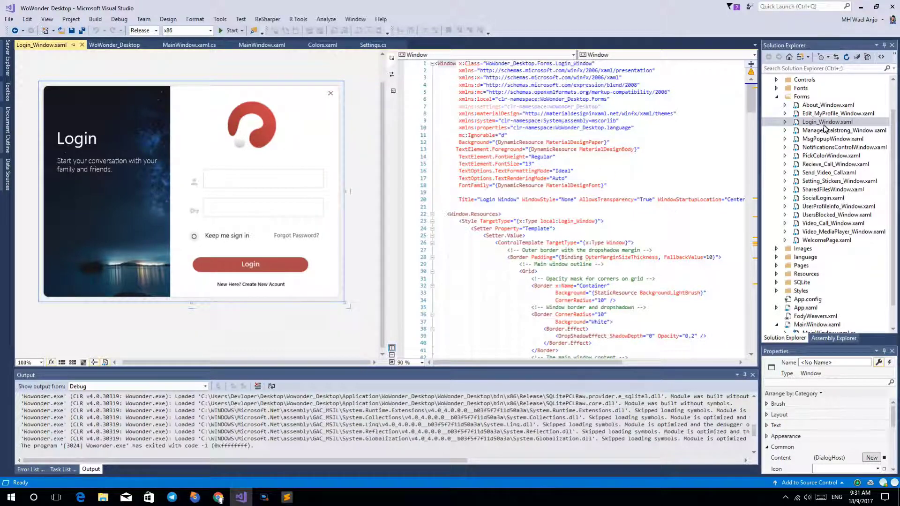
Step: Collapse the Forms folder and the MainWindow.xaml node, and close Login_Window.xaml
left_click(777, 97)
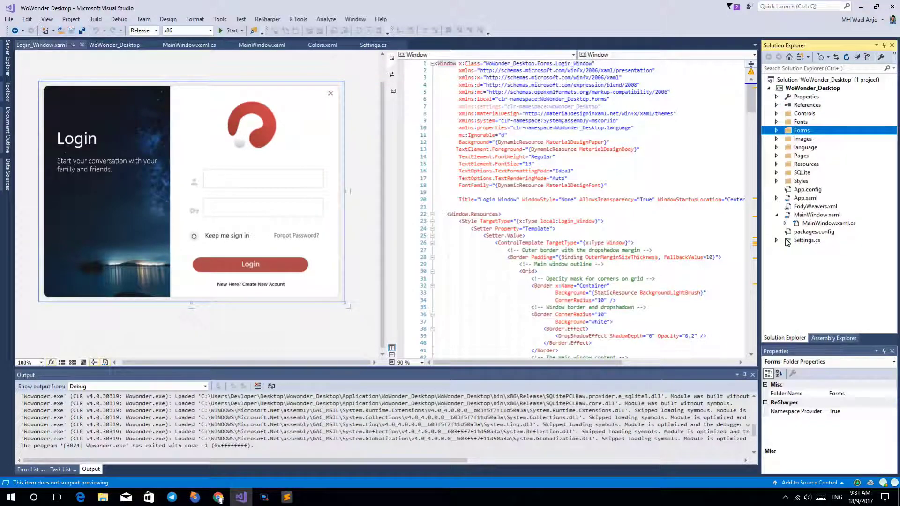
left_click(777, 215)
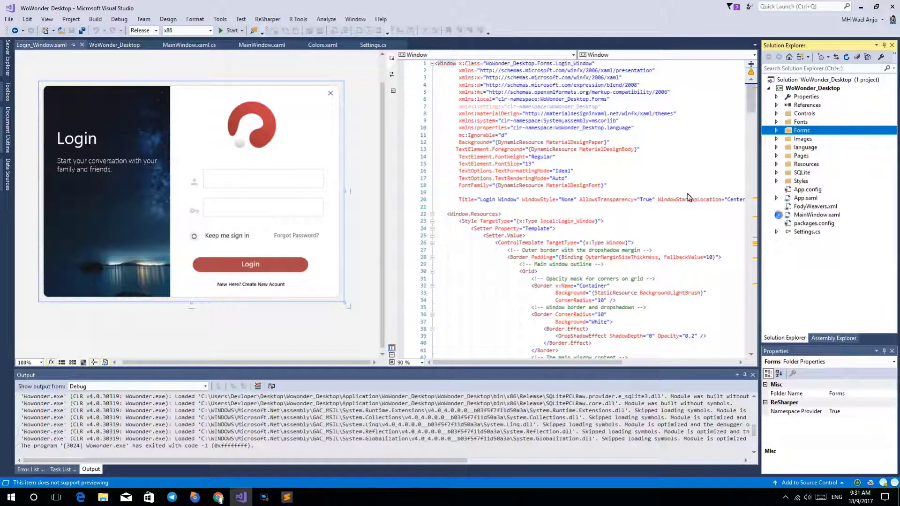
left_click(82, 45)
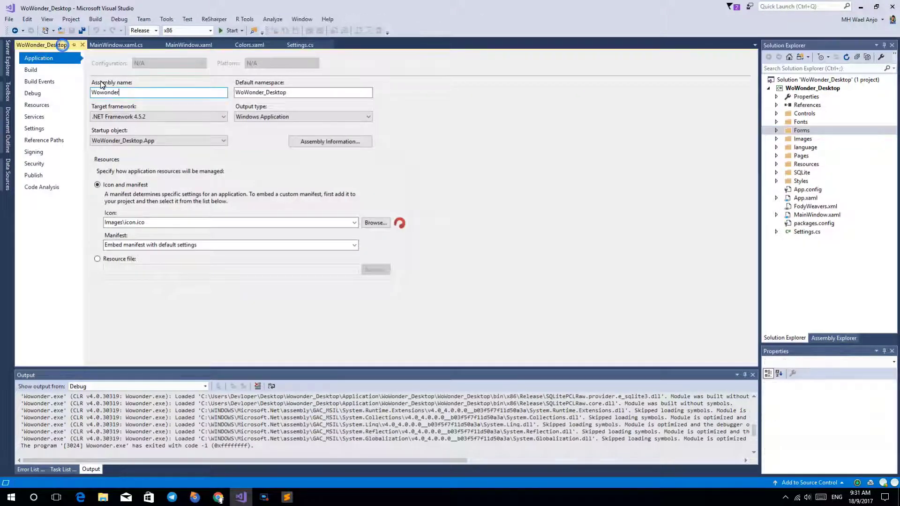
Step: Copy the assembly name "Wowonder" over the name entries in the project's assembly information and accept the changes
left_click_drag(125, 95, 89, 96)
key("ctrl+c")
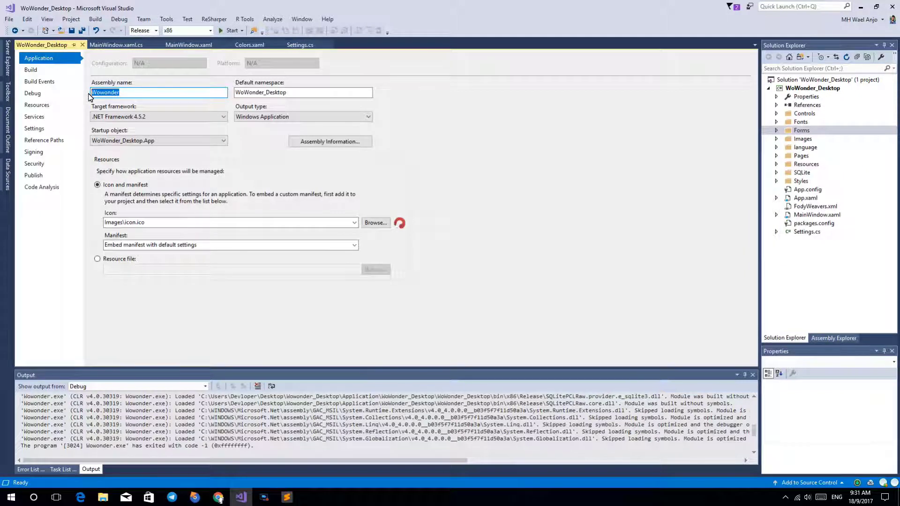
left_click(330, 141)
left_click(397, 168)
left_click_drag(397, 169, 347, 170)
key("ctrl+v")
key("ctrl+v")
left_click_drag(408, 182, 364, 195)
key("ctrl+v")
left_click_drag(415, 209, 364, 211)
key("ctrl+v")
left_click(518, 332)
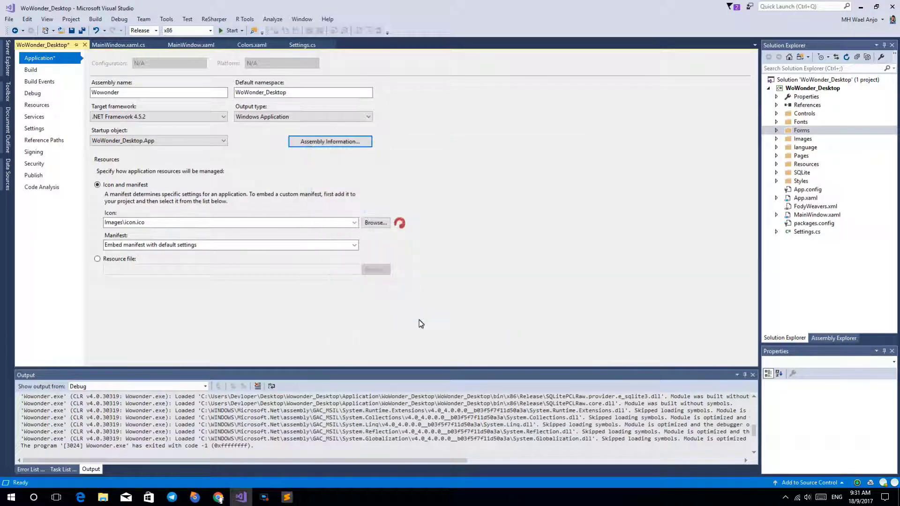
Step: Rebuild the entire solution and close Visual Studio
left_click(96, 19)
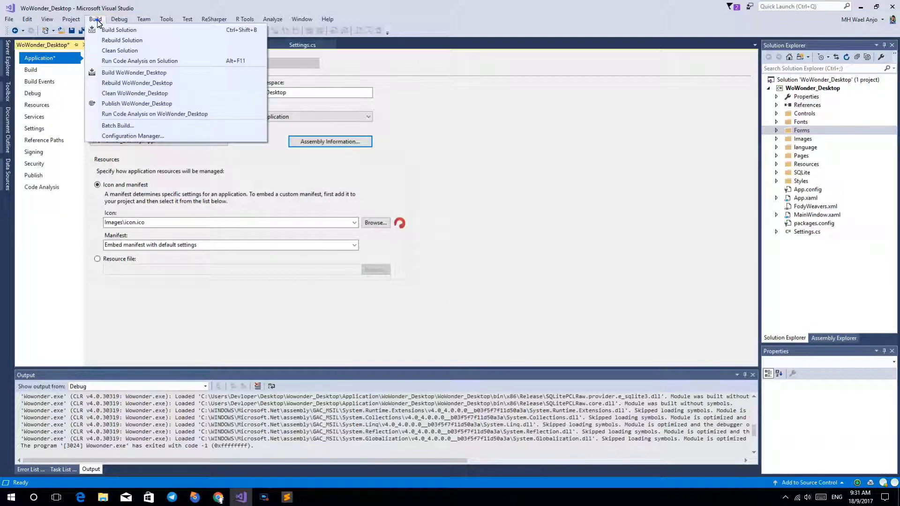
left_click(100, 40)
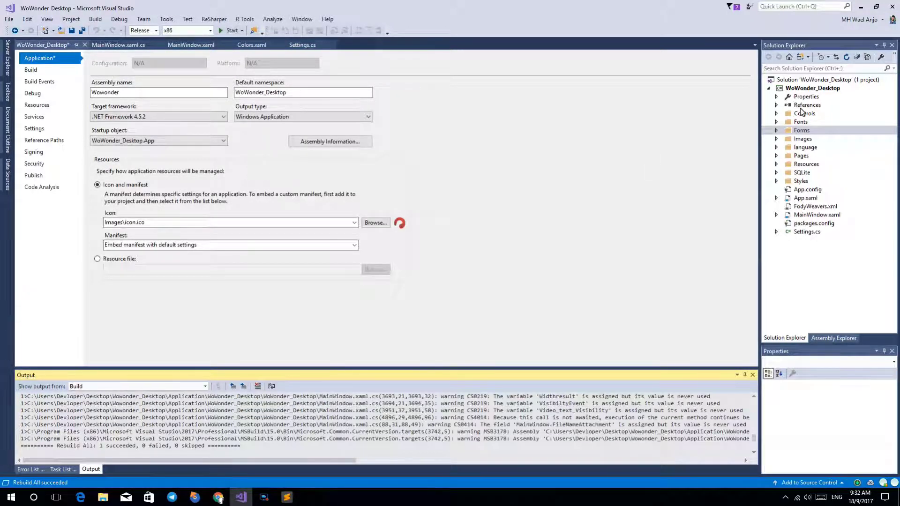
left_click(892, 6)
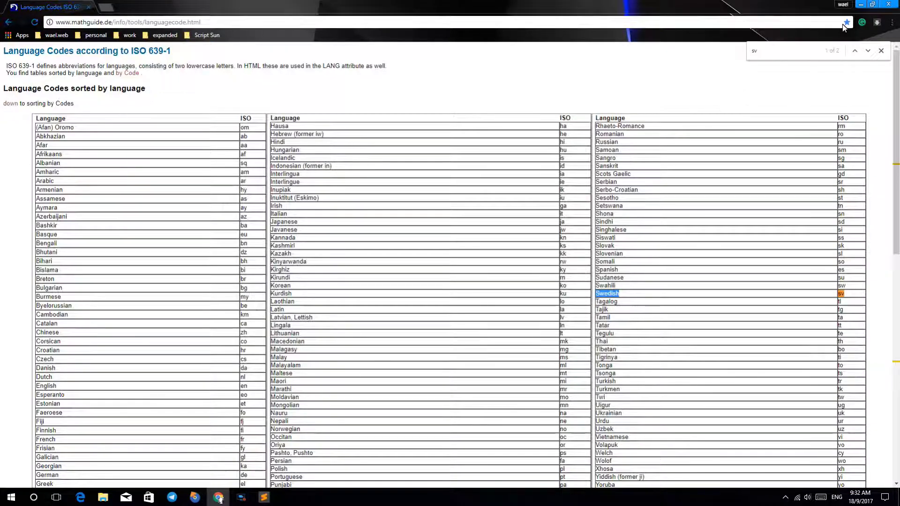
Step: Start a Visual Studio Application project in Advanced Installer with Wowonder as product and organization name, keeping the MSI setup and default paths
left_click(860, 5)
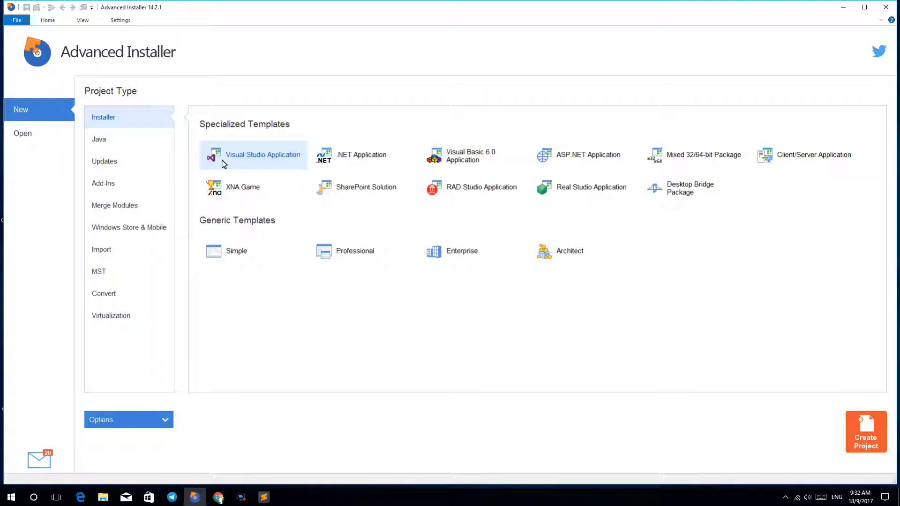
double_click(223, 162)
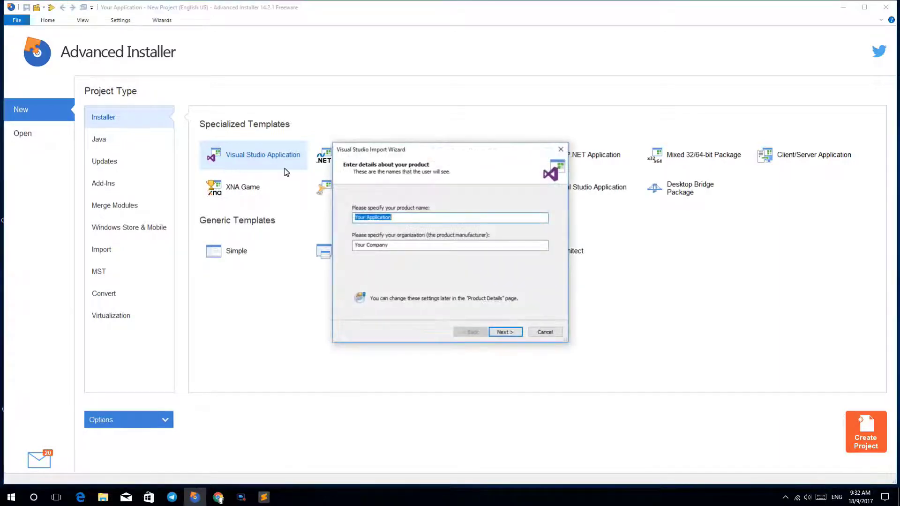
type("Wowonder")
left_click(392, 244)
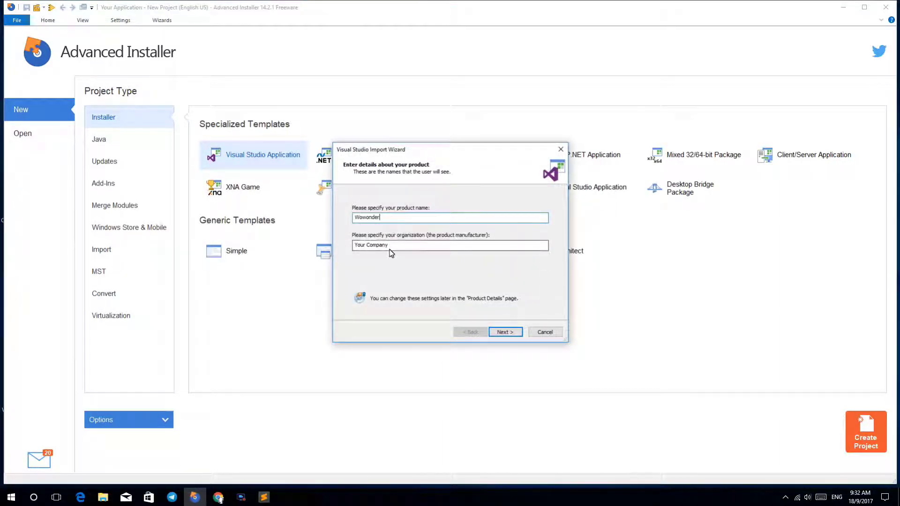
left_click_drag(393, 244, 353, 245)
key("ctrl+v")
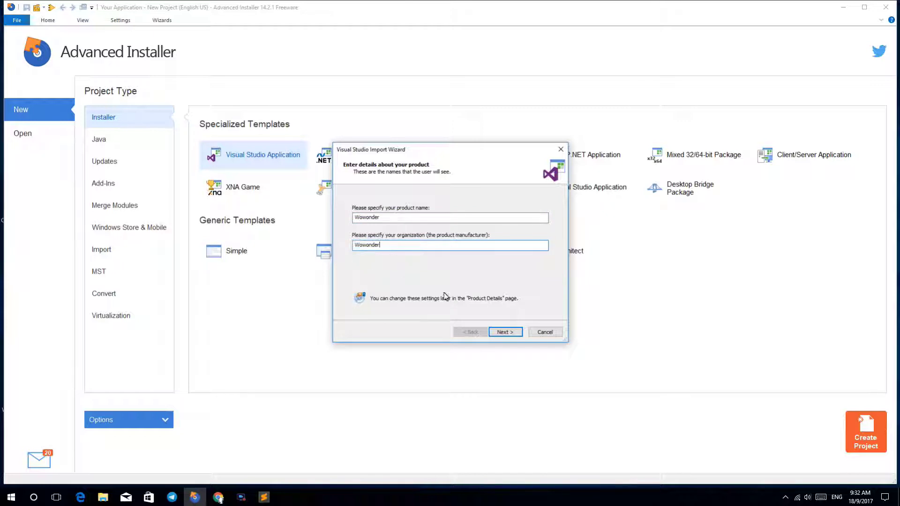
left_click(505, 332)
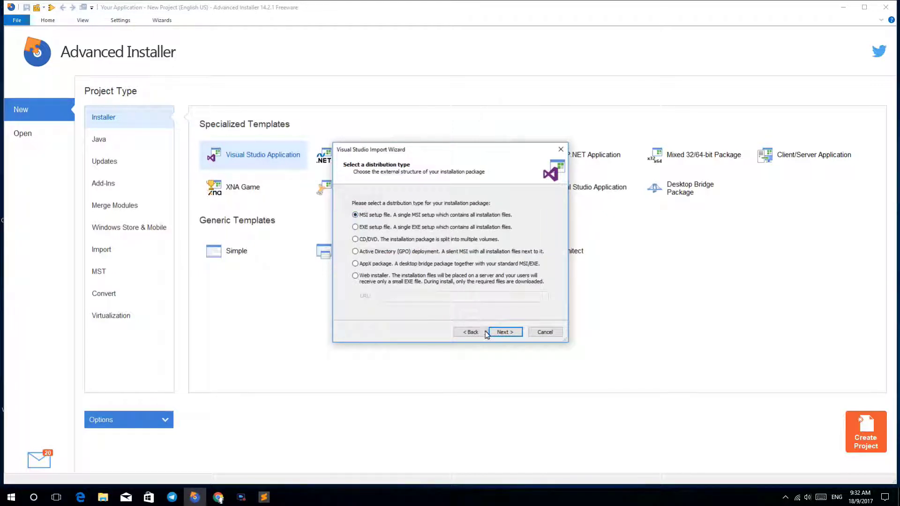
left_click(500, 333)
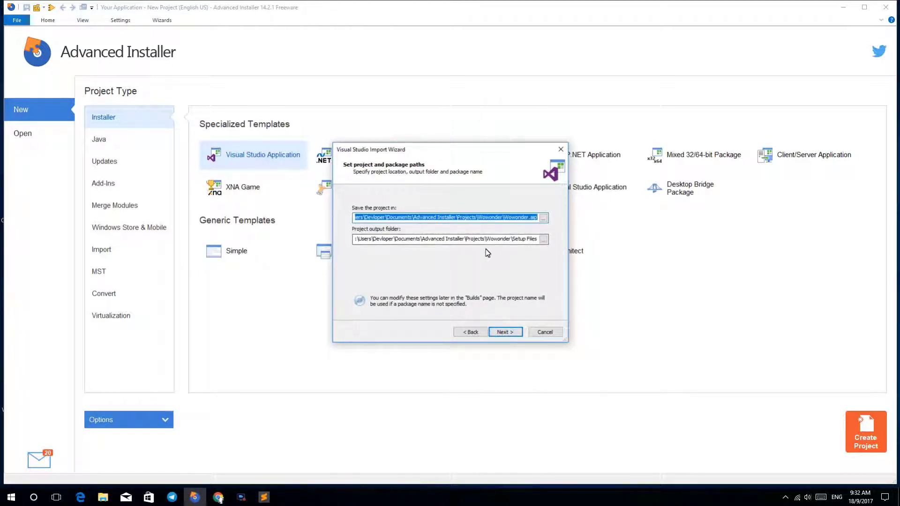
left_click(511, 333)
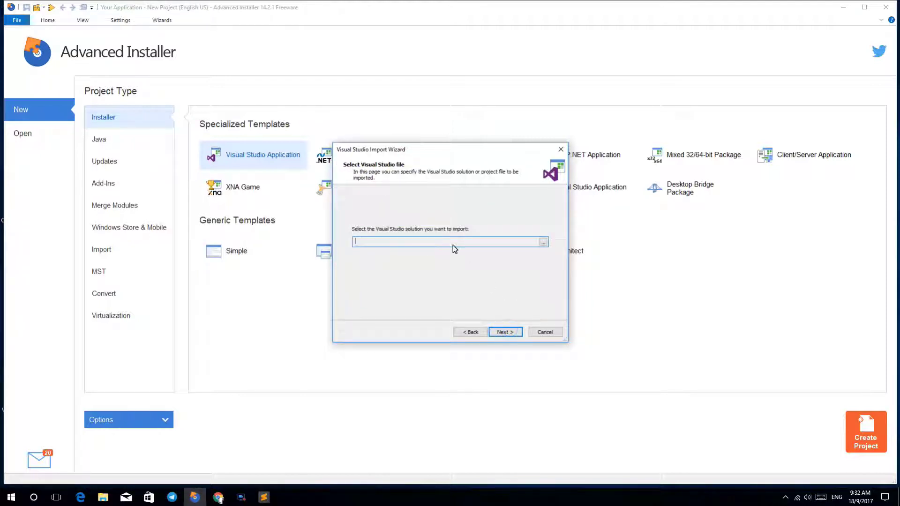
Step: Choose WoWonder_Desktop.sln from the desktop's Wowonder_Desktop\Application\WoWonder_Desktop folder as the solution to import, and load it
left_click(545, 243)
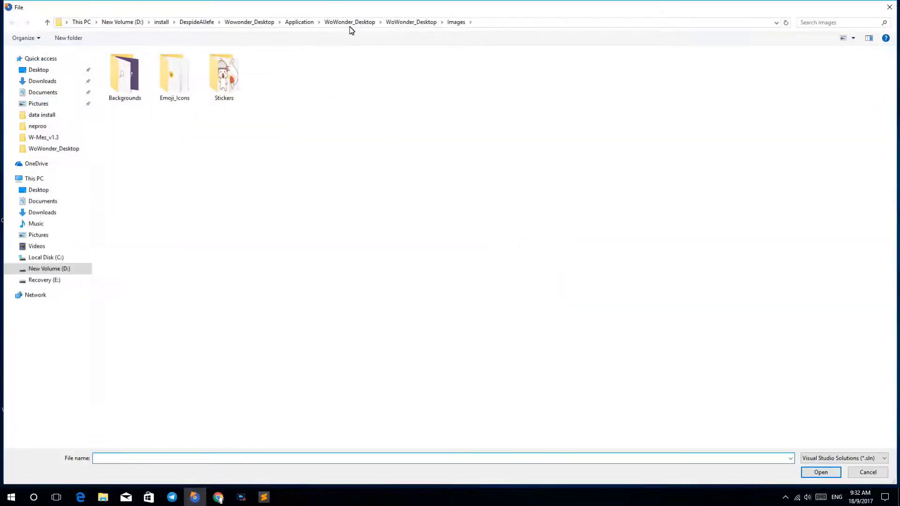
left_click(55, 71)
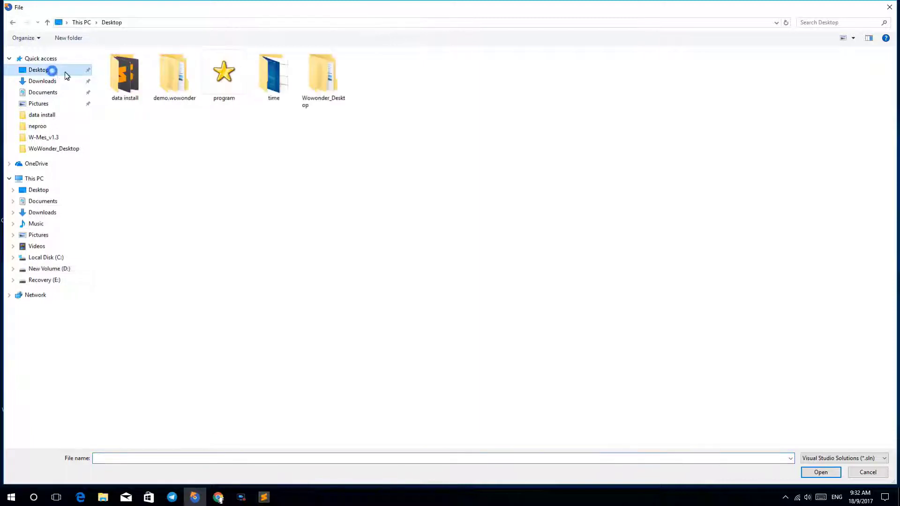
double_click(138, 85)
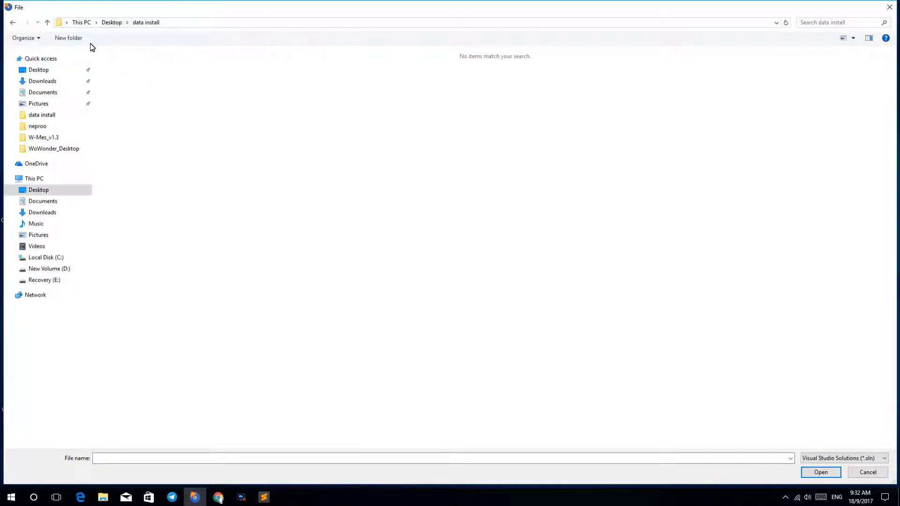
left_click(52, 72)
double_click(179, 80)
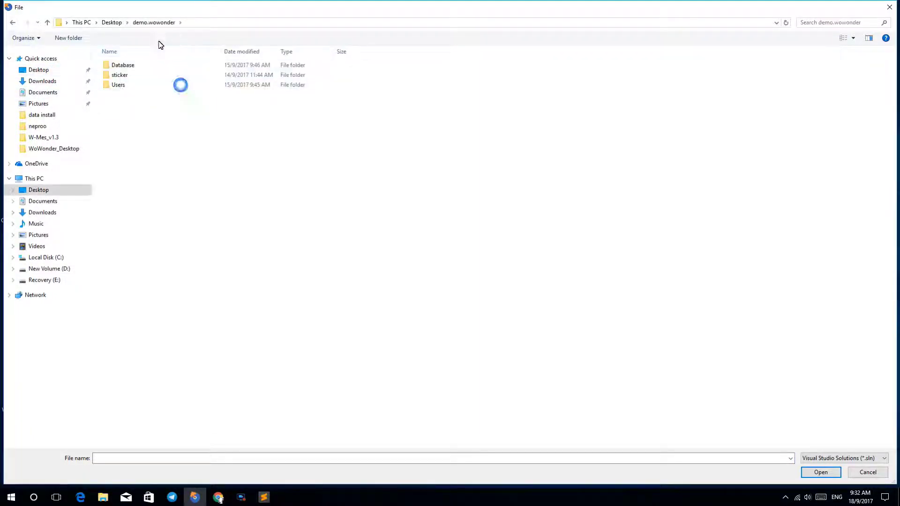
left_click(40, 59)
left_click(39, 71)
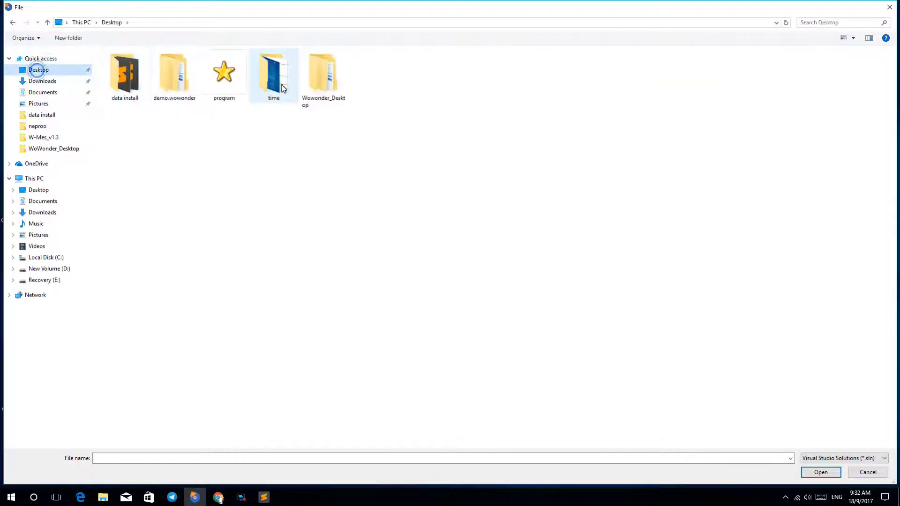
double_click(322, 77)
left_click(144, 69)
double_click(144, 67)
double_click(142, 66)
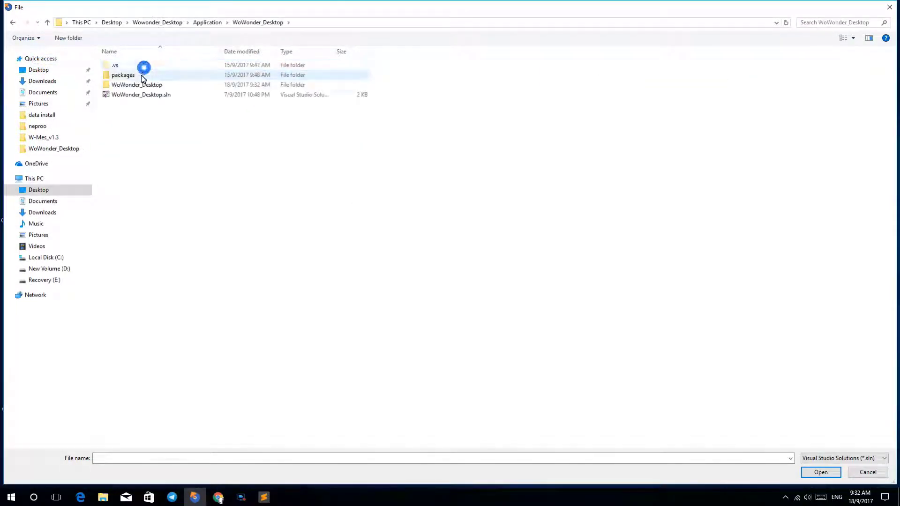
double_click(140, 93)
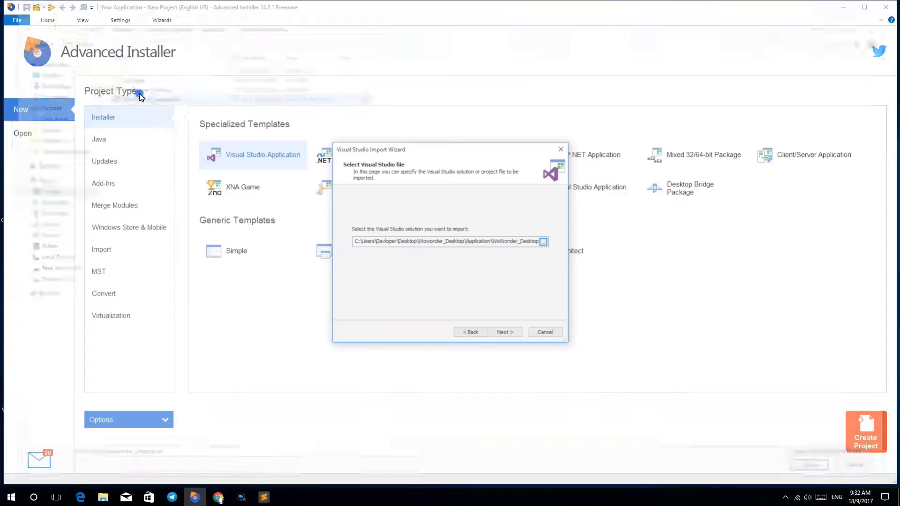
left_click(504, 332)
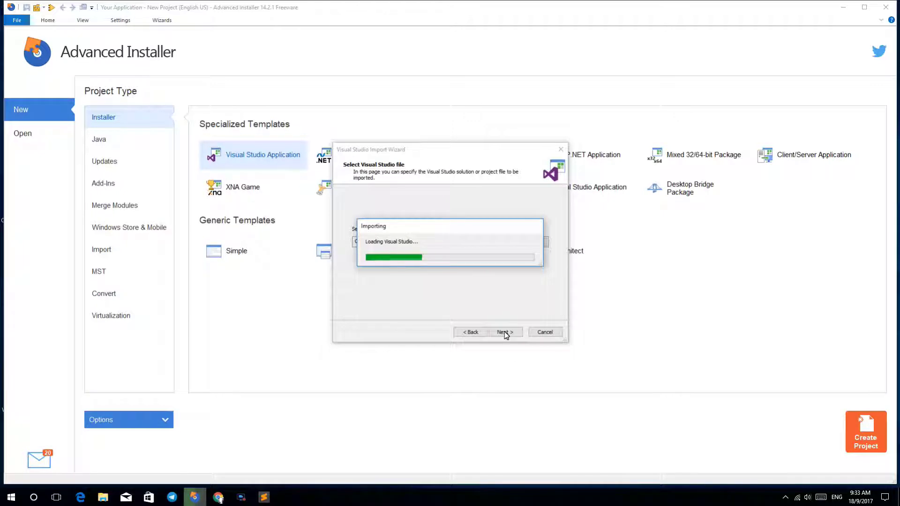
Step: Import the Release x86 configuration with all of its detected files selected
left_click(374, 259)
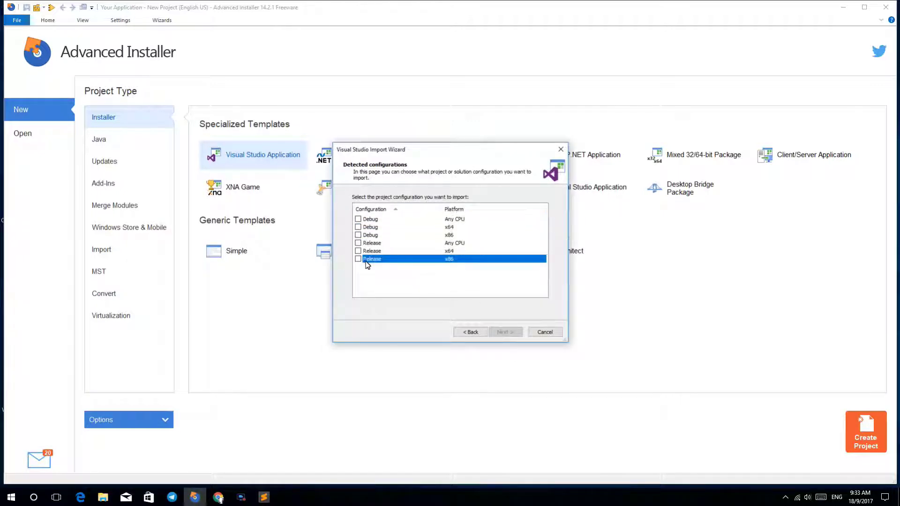
left_click(358, 259)
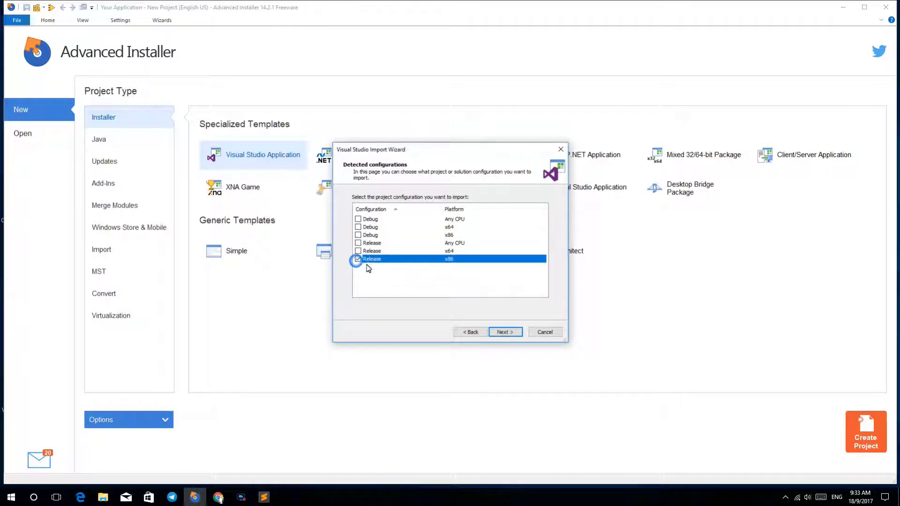
left_click(506, 332)
left_click(364, 304)
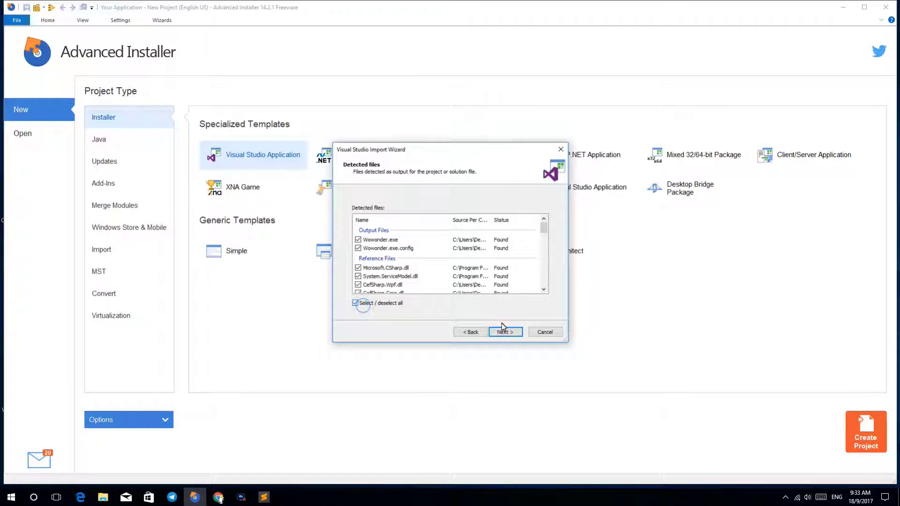
left_click(505, 332)
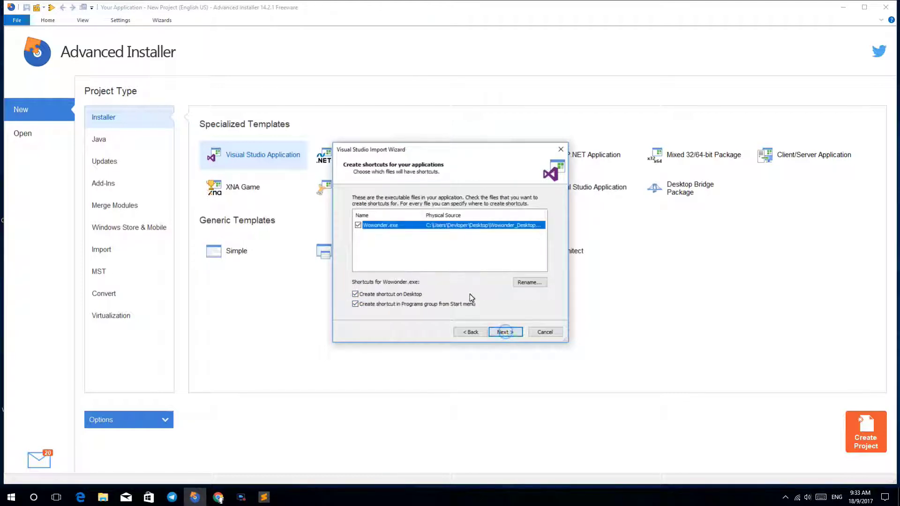
Step: Accept the desktop and Start menu shortcuts for Wowonder.exe, and set APPDIR\Wowonder.exe to launch optionally after install
left_click(504, 332)
left_click(355, 213)
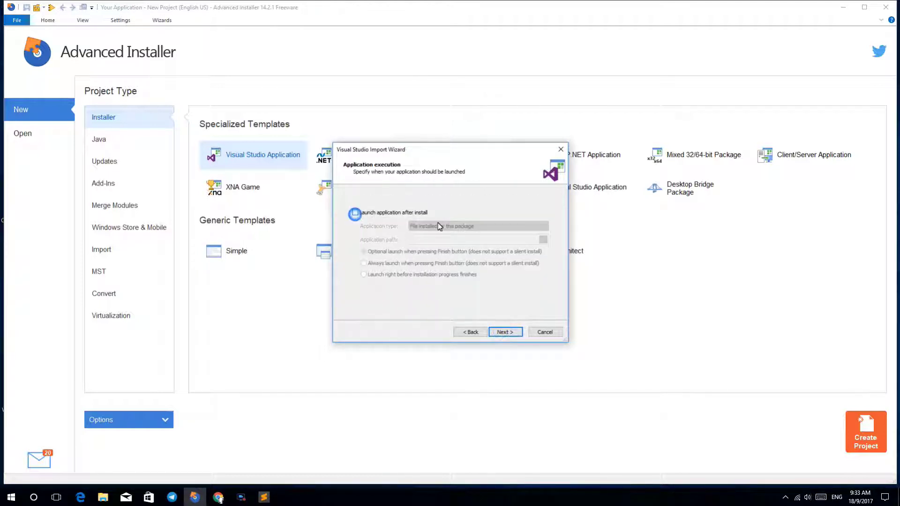
left_click(543, 239)
double_click(399, 188)
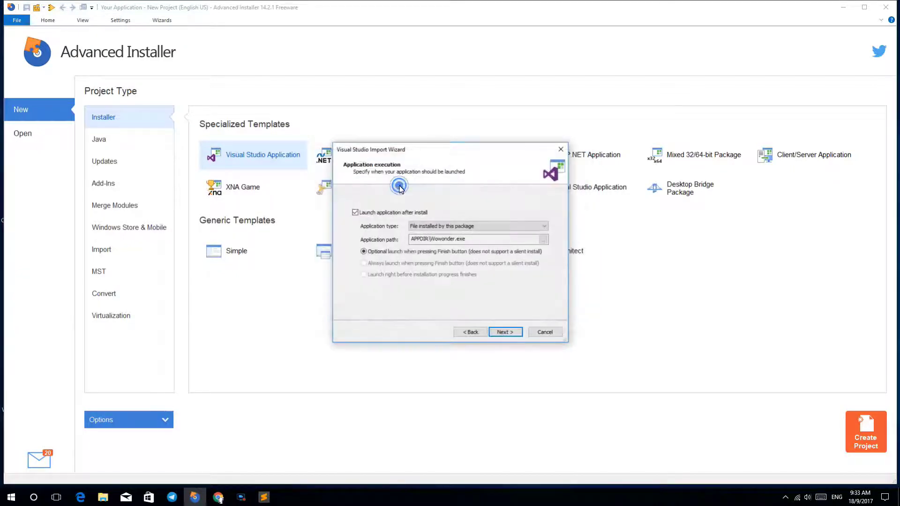
left_click(511, 332)
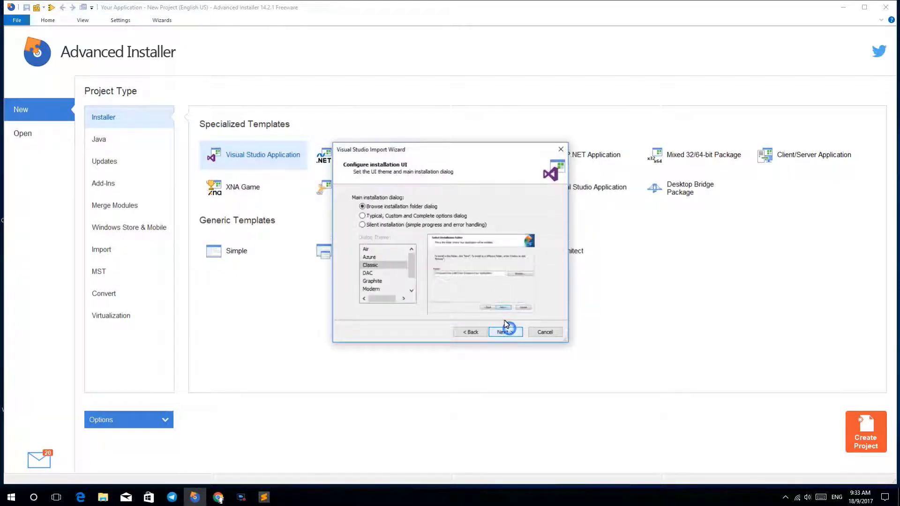
Step: Keep the browse installation folder dialog with the Classic theme and complete the import wizard with its remaining defaults
left_click(495, 332)
left_click(496, 332)
left_click(496, 332)
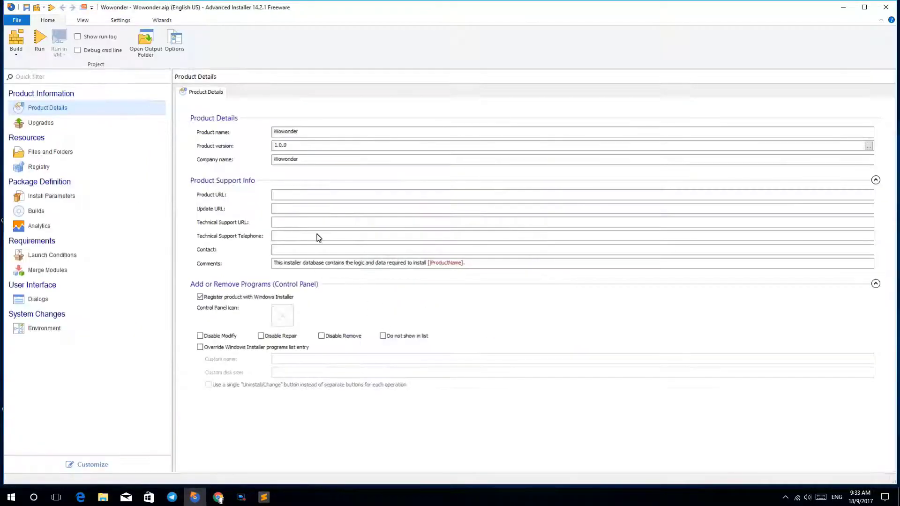
left_click(263, 497)
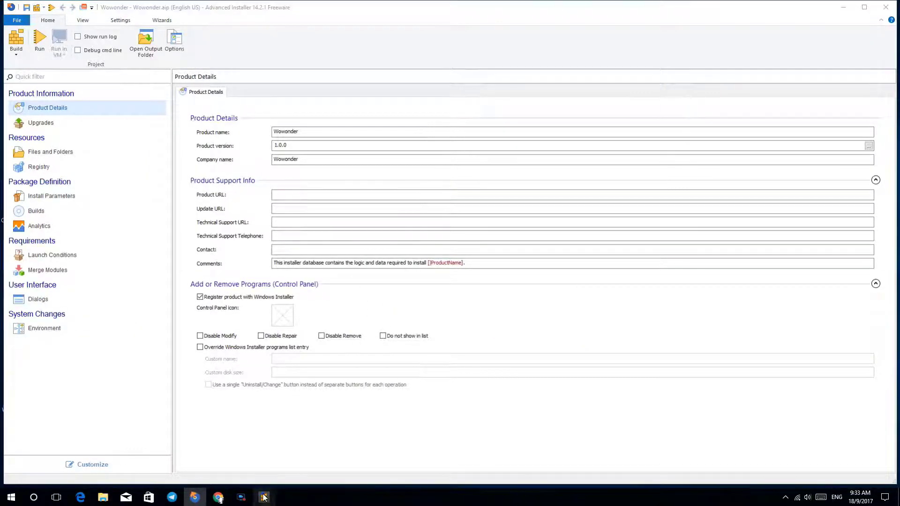
left_click_drag(100, 122, 219, 121)
key("ctrl+c")
left_click(402, 161)
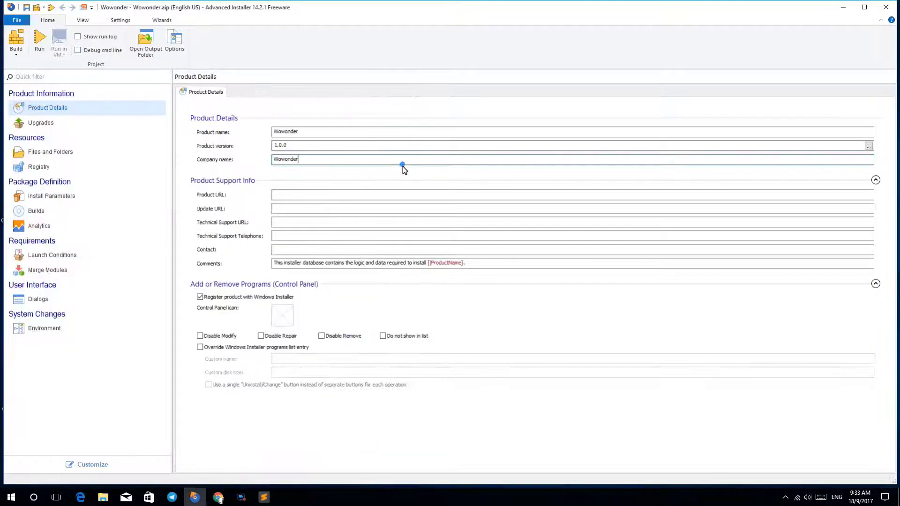
left_click(314, 195)
key("ctrl+v")
left_click(303, 209)
key("ctrl+v")
left_click(297, 222)
key("ctrl+v")
Step: Set the Control Panel icon to icon.ico from the project's Images folder
left_click(283, 319)
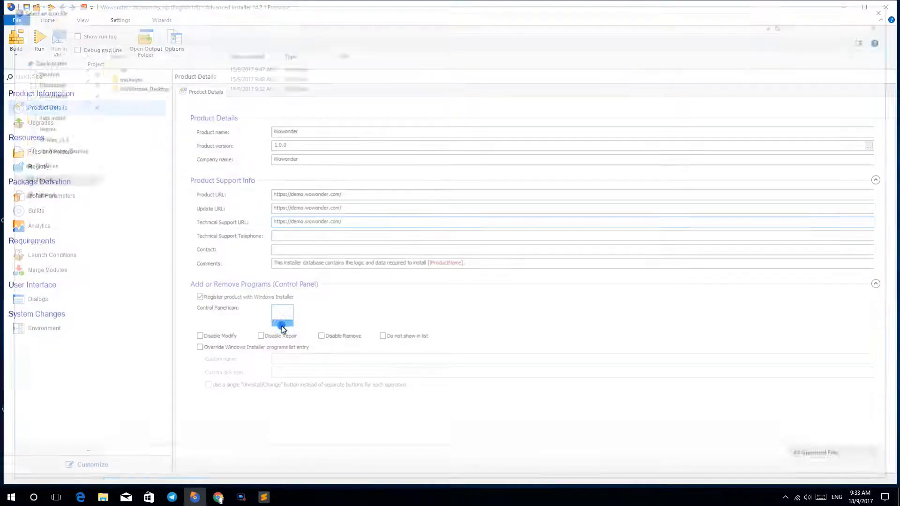
double_click(148, 86)
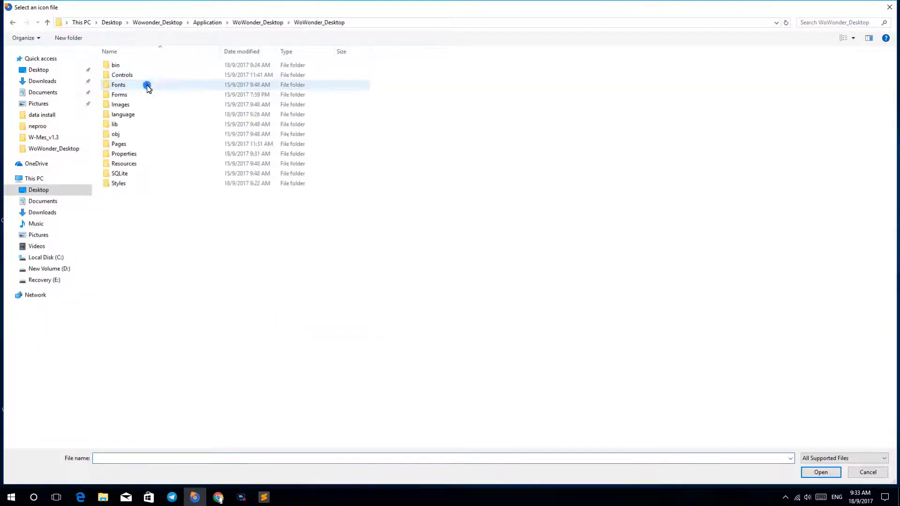
left_click(125, 107)
double_click(126, 108)
double_click(125, 95)
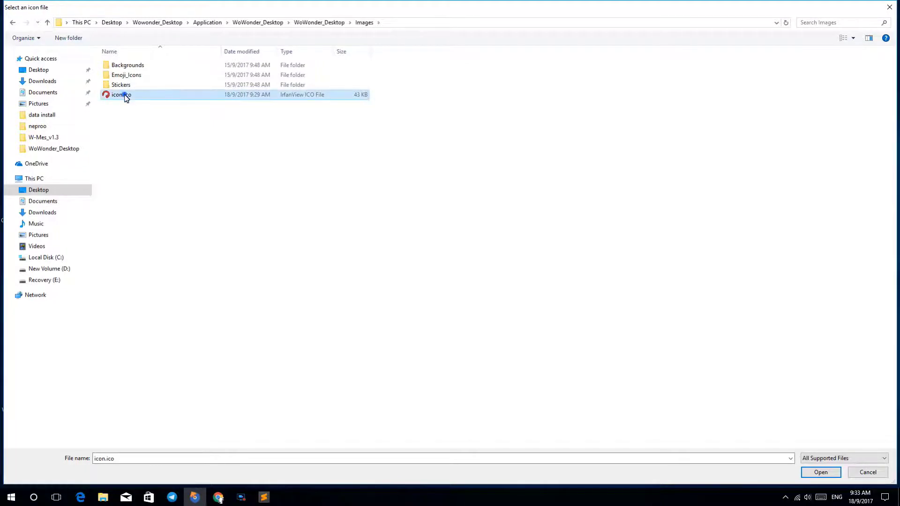
double_click(291, 159)
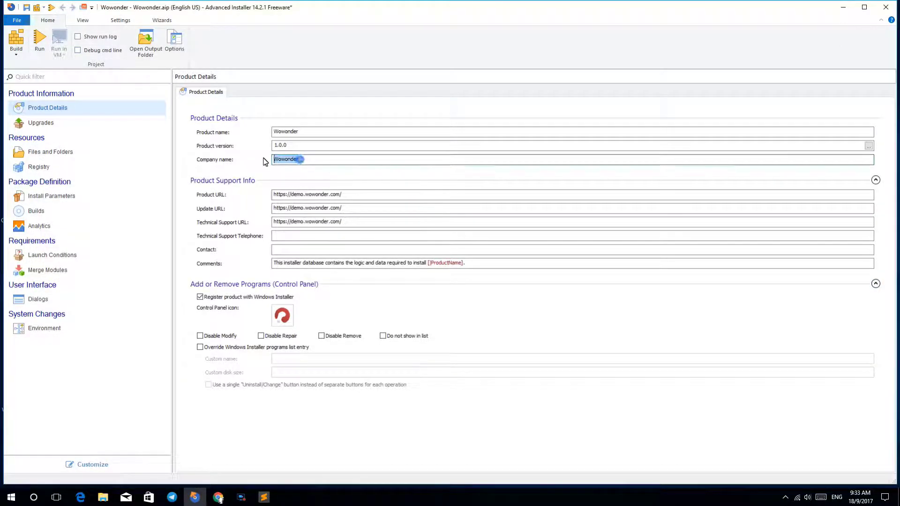
Step: Copy the application shortcut from the installer's Desktop folder into its Start Menu folder
left_click(49, 123)
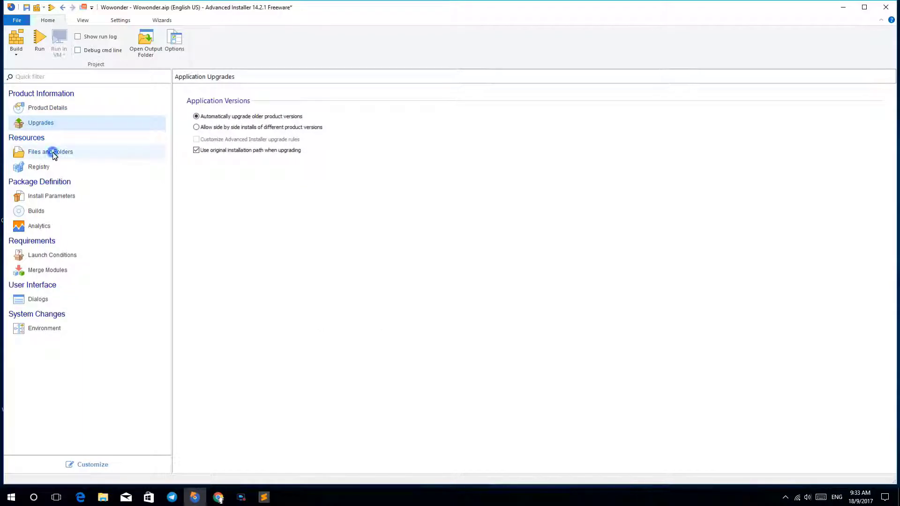
left_click(53, 153)
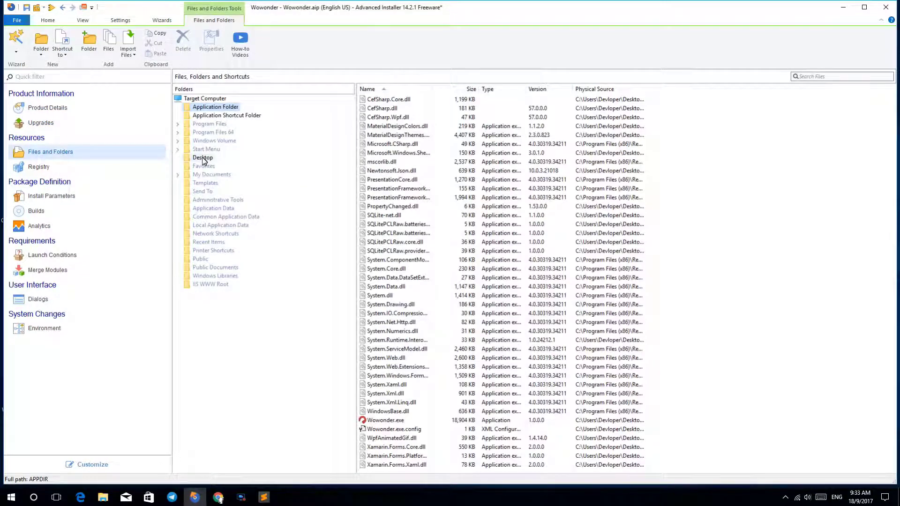
left_click(203, 158)
left_click(389, 105)
left_click(391, 106)
left_click(202, 150)
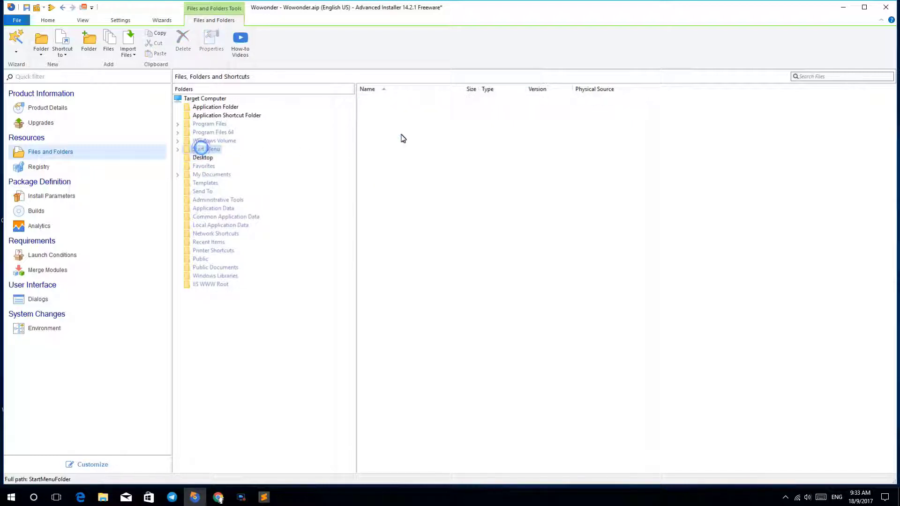
key("ctrl+v")
Step: Check the installer's Application Folder, then switch to File Explorer and open bin\x86\Release inside the Wowonder_Desktop project
left_click(222, 108)
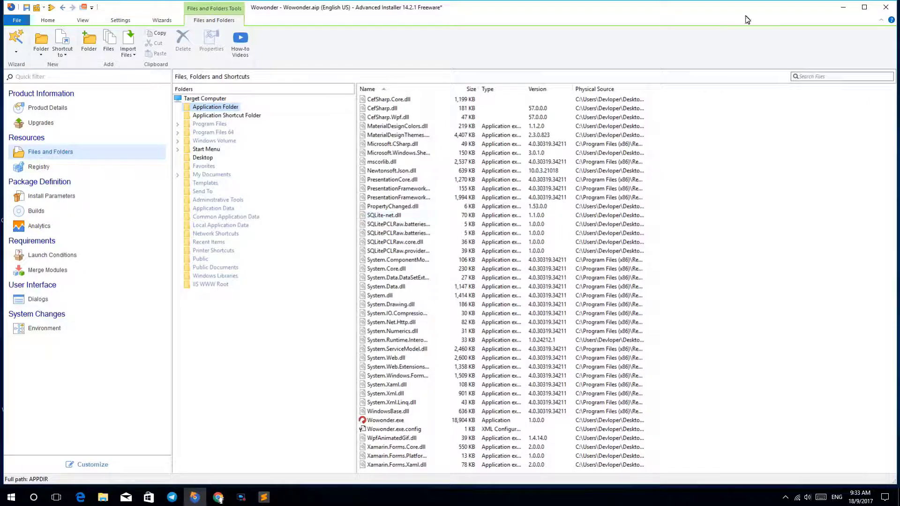
left_click(865, 7)
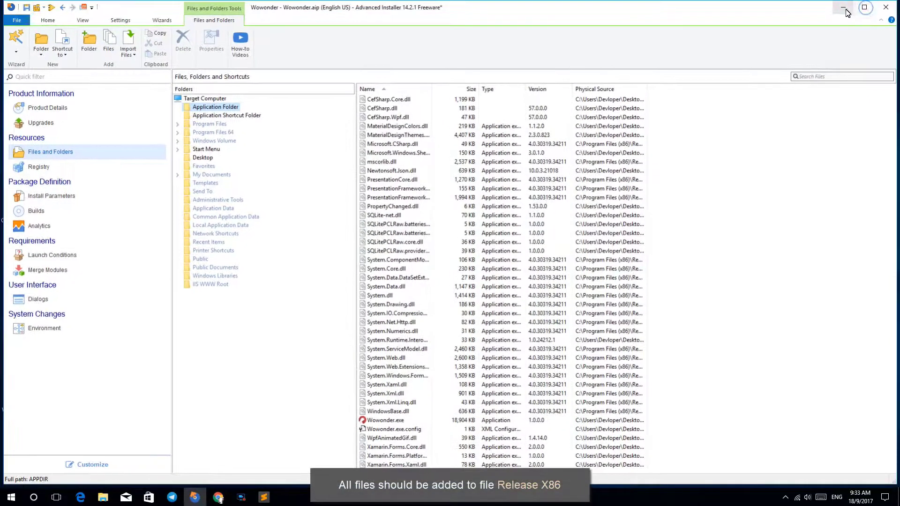
left_click(842, 4)
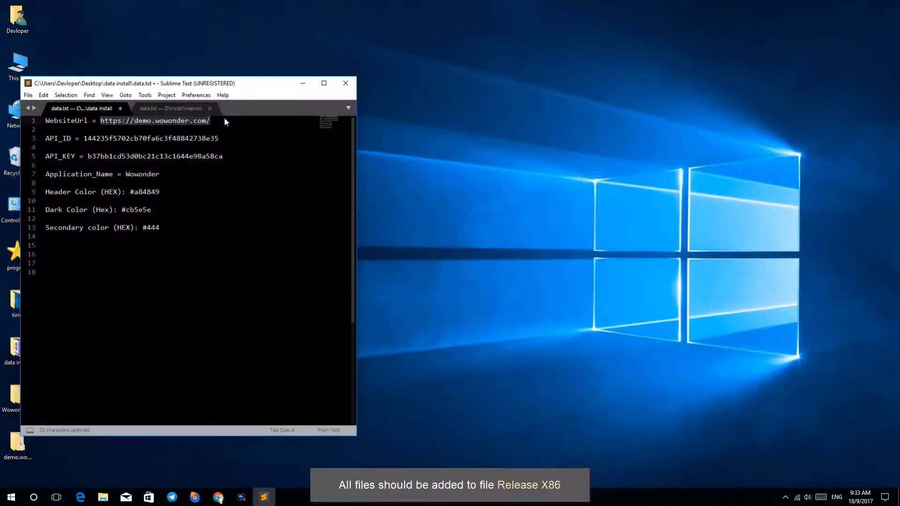
left_click(303, 83)
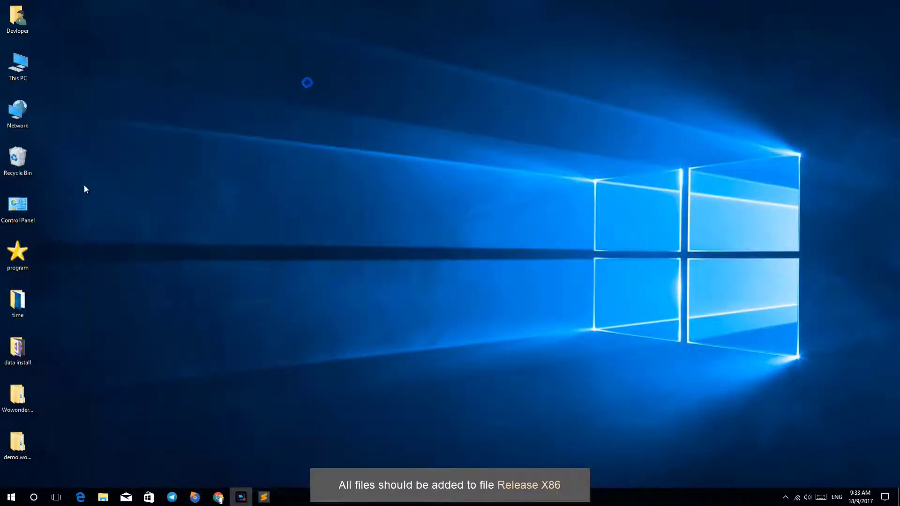
double_click(19, 406)
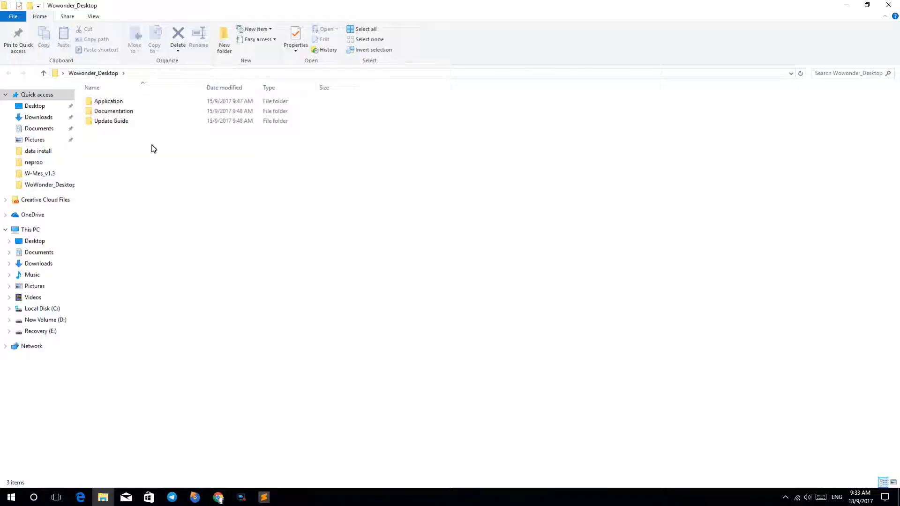
double_click(143, 102)
double_click(136, 102)
double_click(129, 121)
double_click(112, 102)
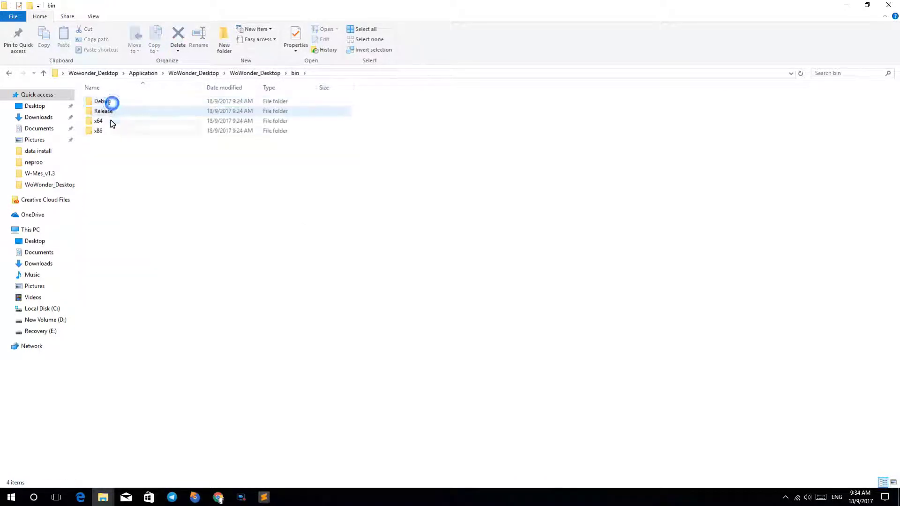
double_click(110, 133)
double_click(112, 116)
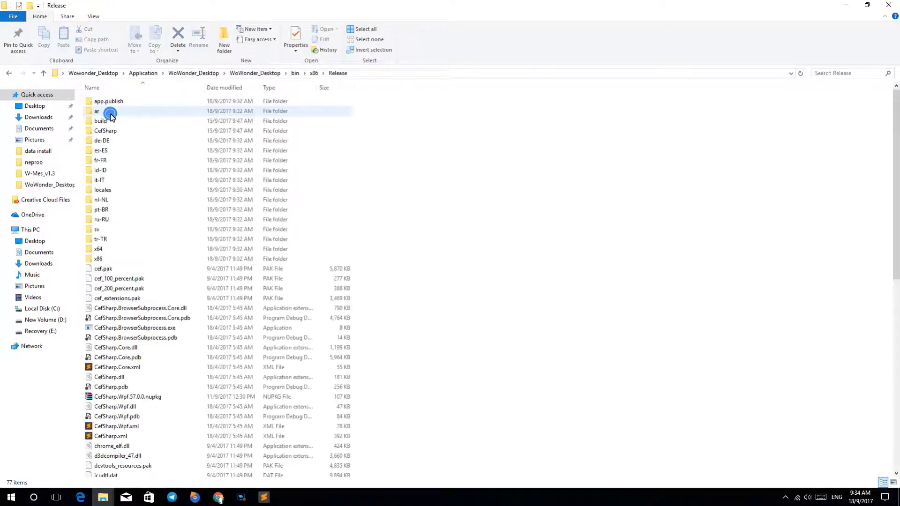
Step: Add all files and subfolders of the Release folder to the installer's Application Folder in Advanced Installer, replacing every existing file
key("ctrl+a")
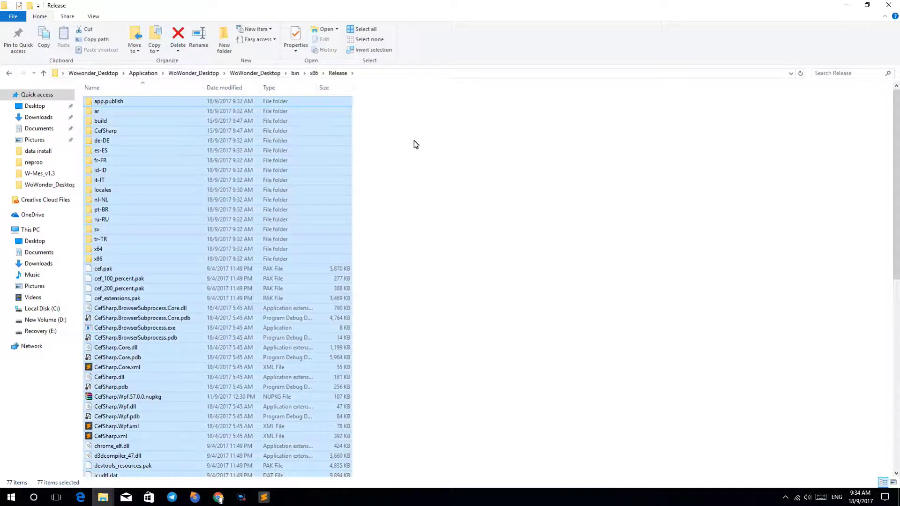
left_click_drag(126, 107, 226, 111)
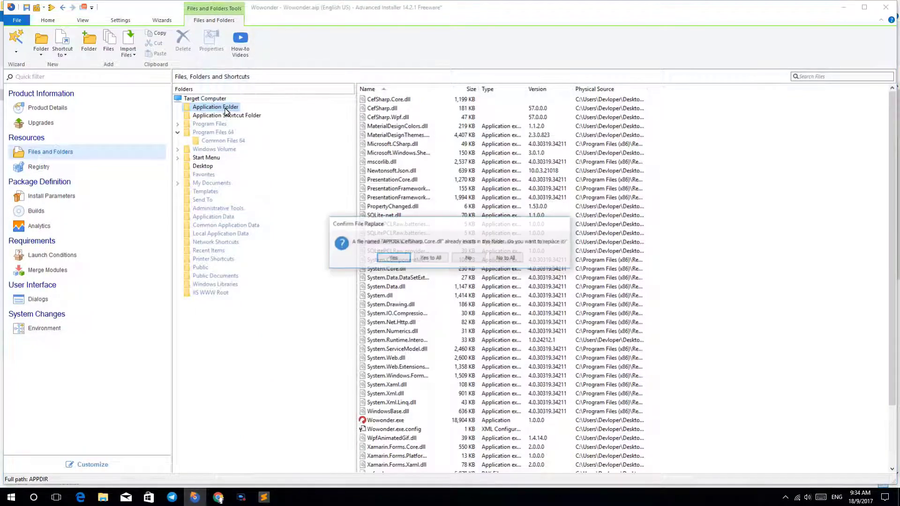
left_click(419, 258)
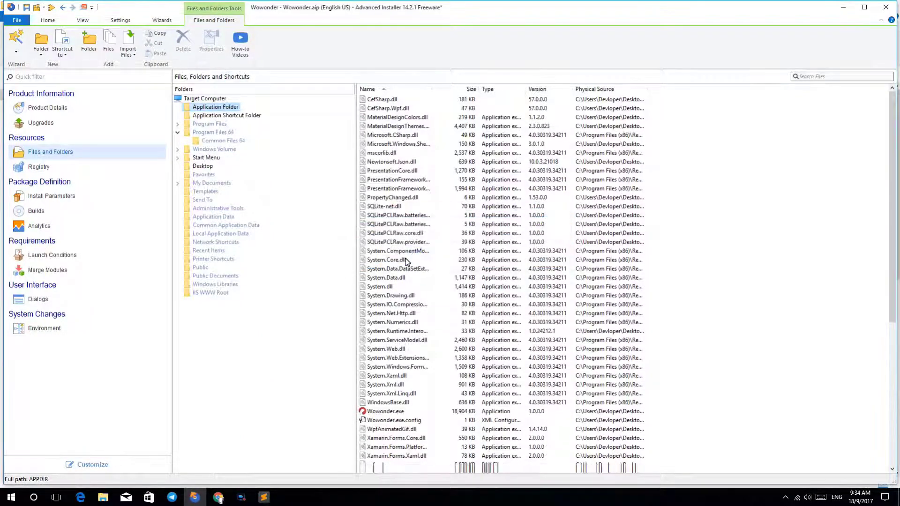
scroll(444, 247, "up", 10)
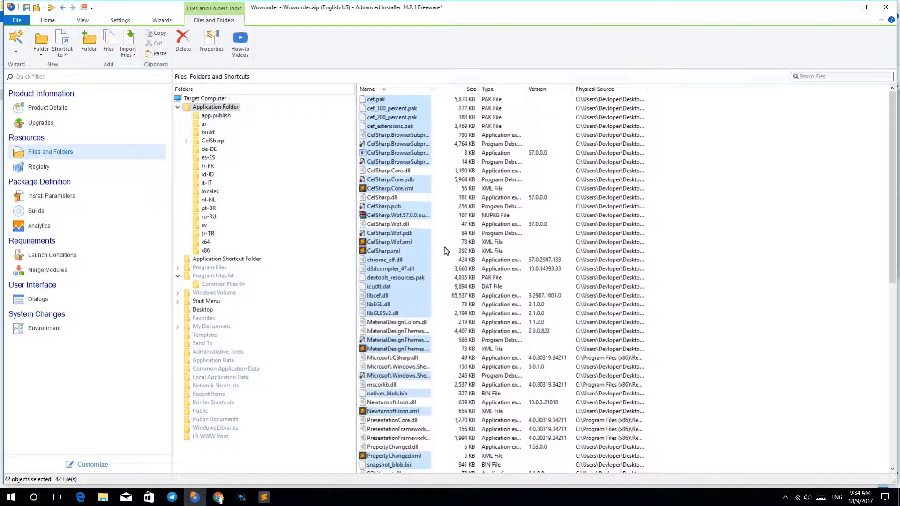
left_click(681, 200)
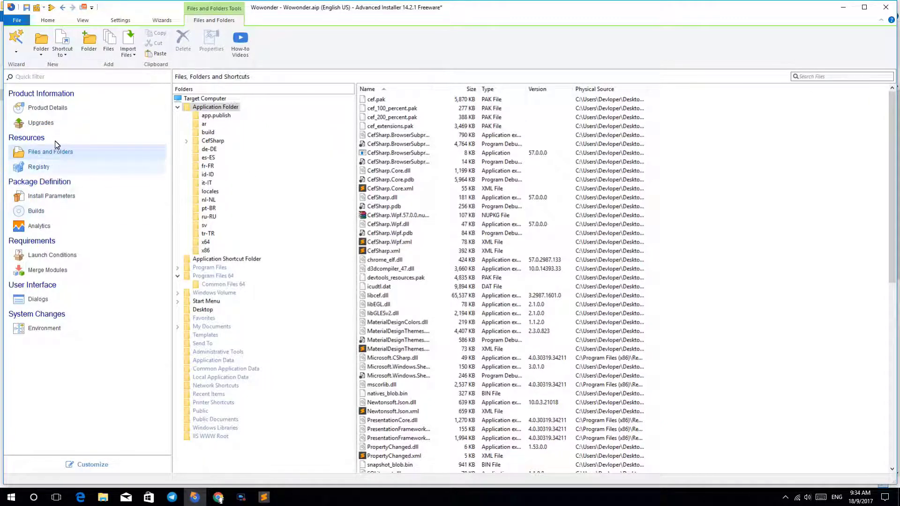
Step: Set the MSI name of the default build to Wowonder and build the installer package
left_click(36, 211)
left_click(438, 241)
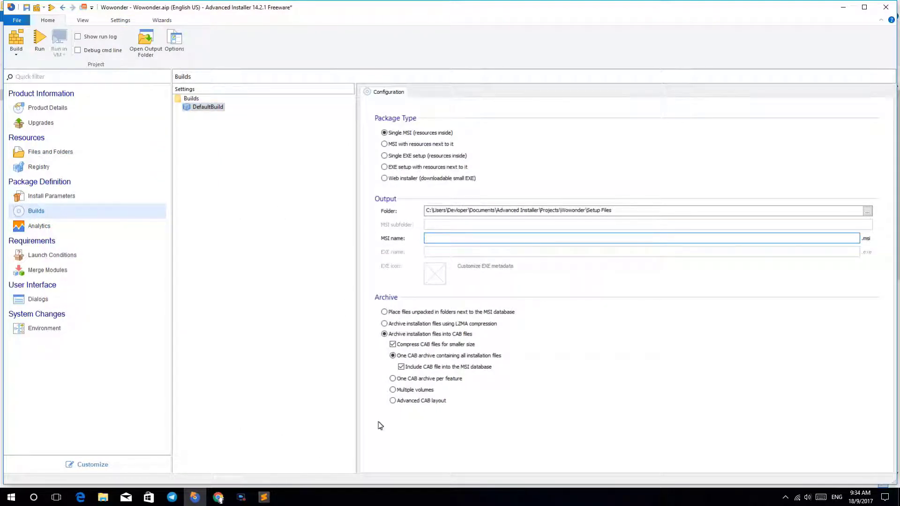
left_click_drag(584, 211, 568, 213)
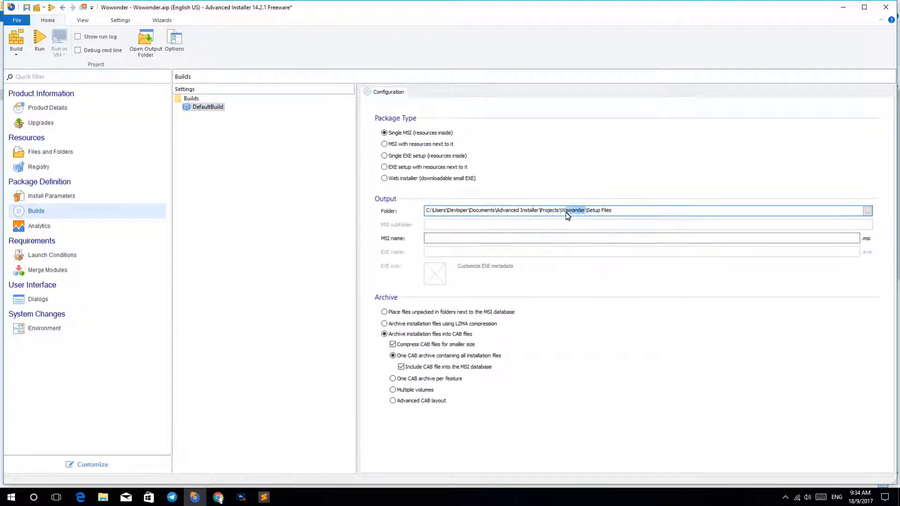
left_click(450, 238)
type("Wowonder")
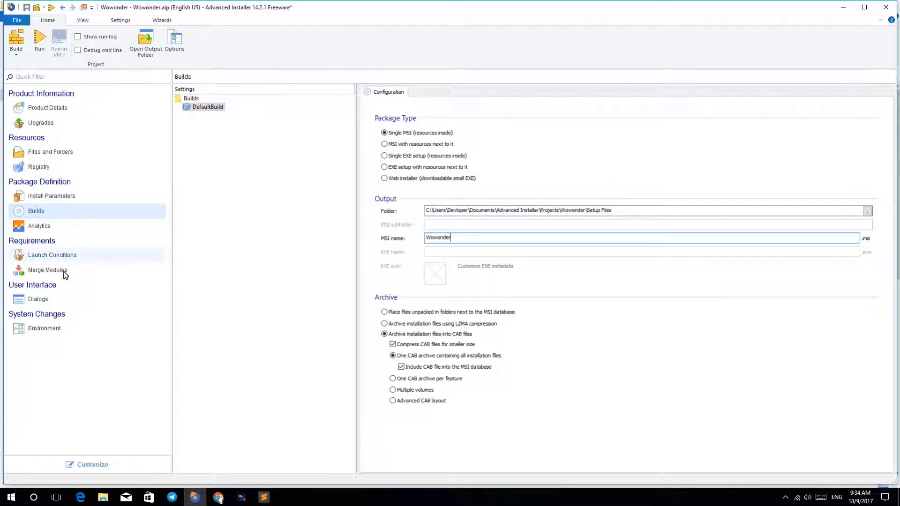
left_click(36, 8)
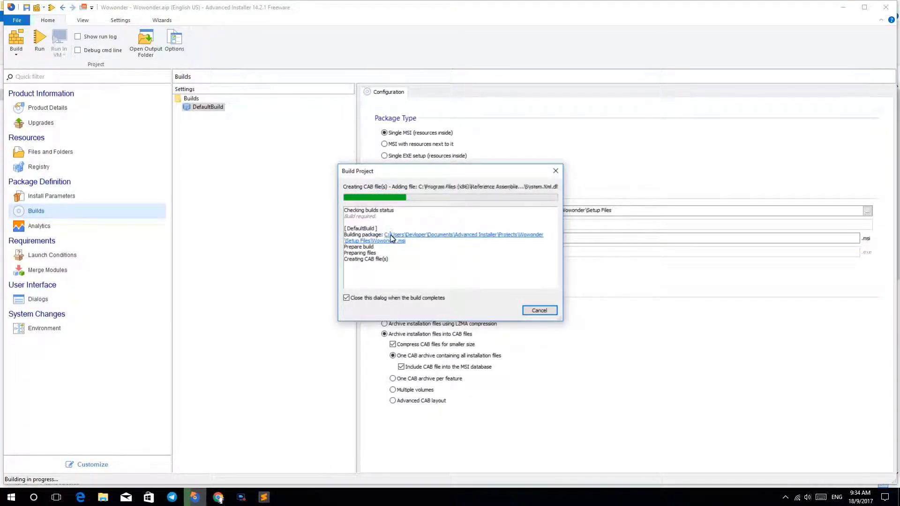
Step: Launch Wowonder.msi from the Setup Files output folder and proceed through its setup wizard
double_click(373, 7)
left_click_drag(300, 94, 220, 95)
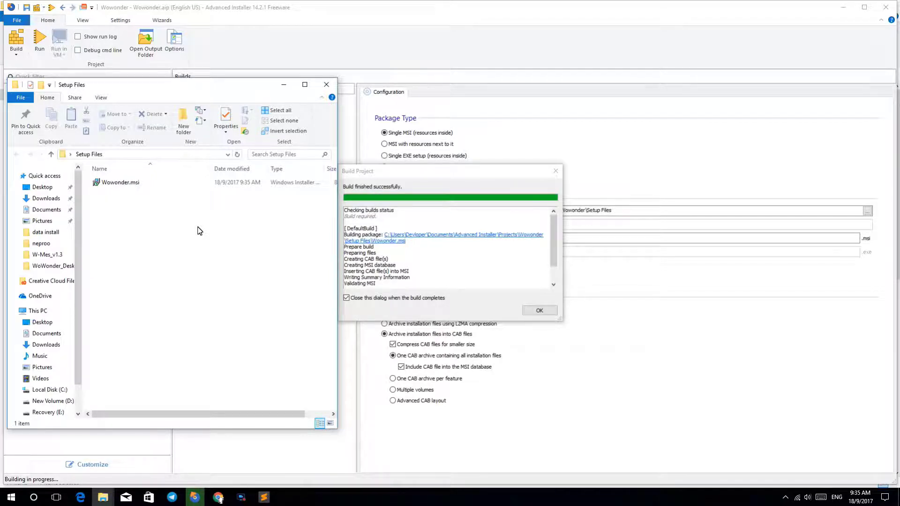
right_click(116, 218)
left_click(143, 258)
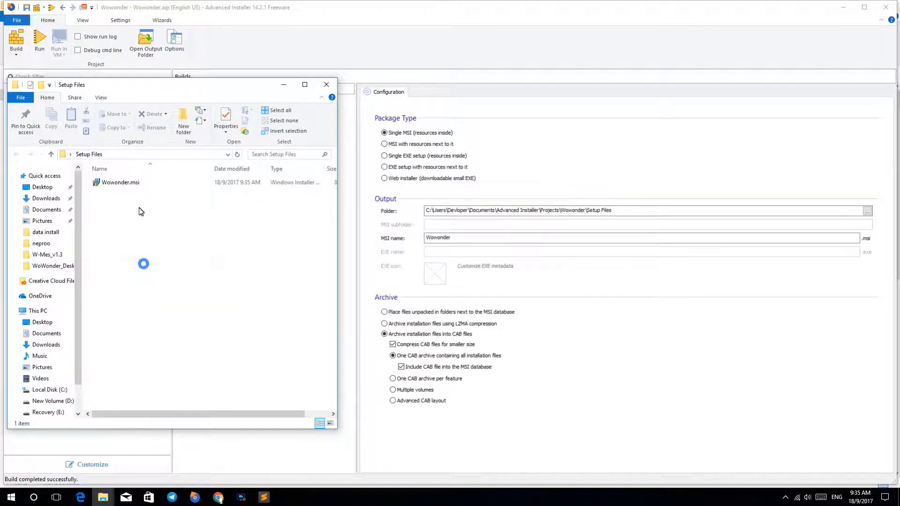
double_click(171, 85)
left_click(110, 101)
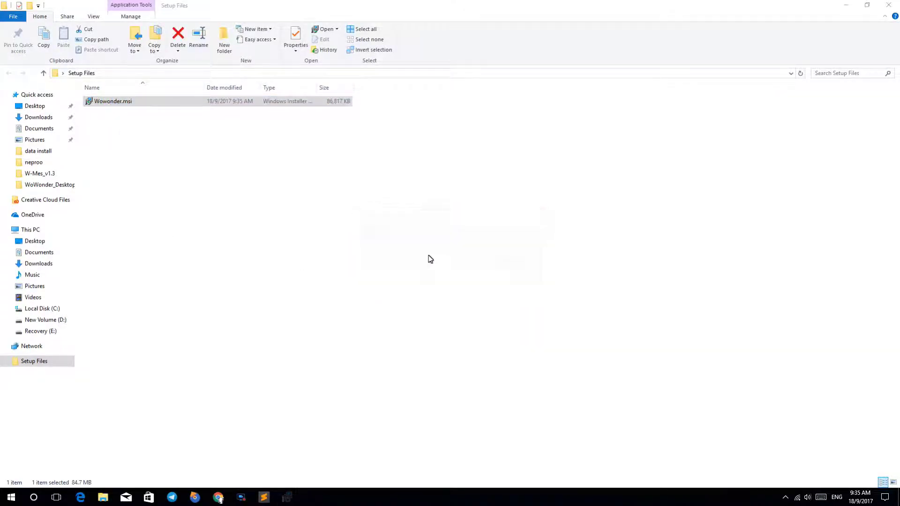
left_click(487, 322)
left_click(488, 322)
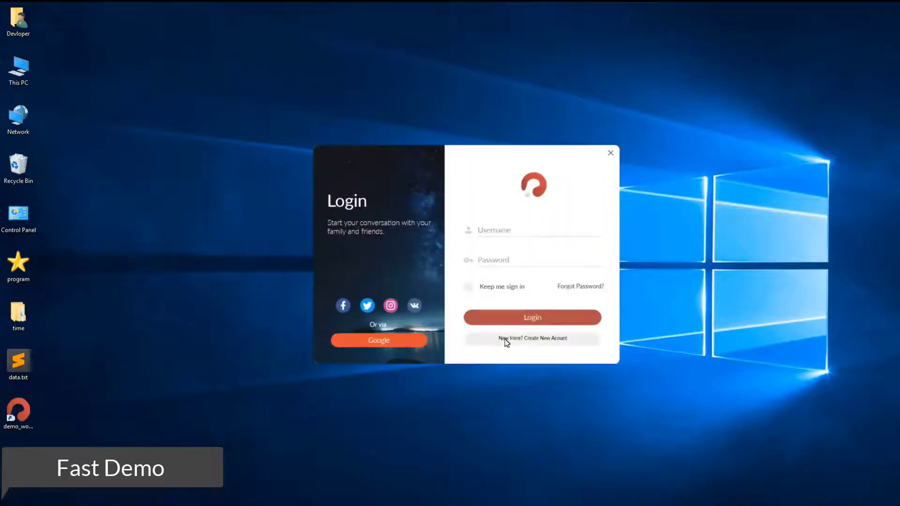
Step: View the messenger's sign-up form, then return and log in with the account's username and password
left_click(527, 338)
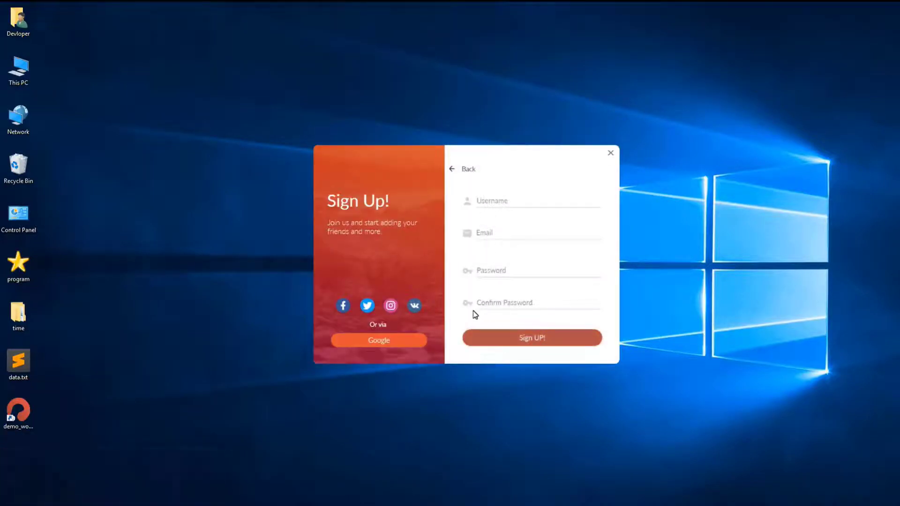
left_click(453, 170)
left_click(505, 232)
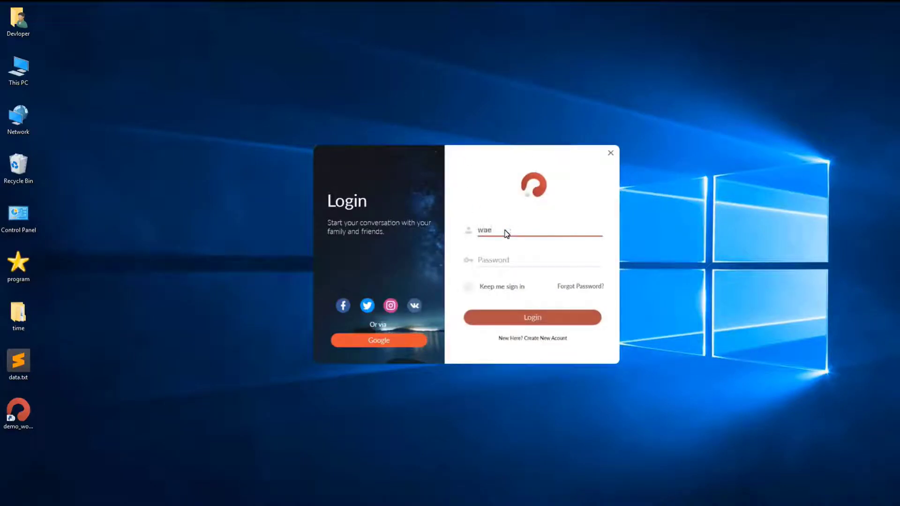
key("Tab")
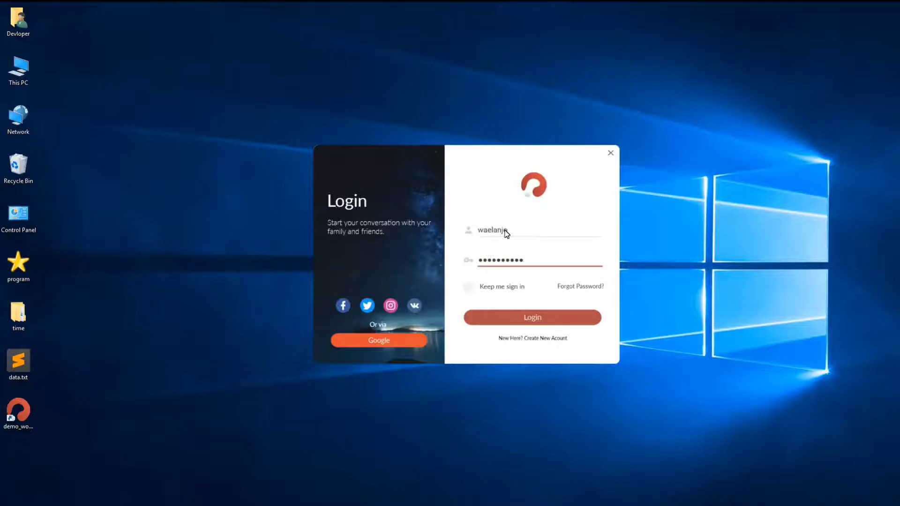
left_click(497, 321)
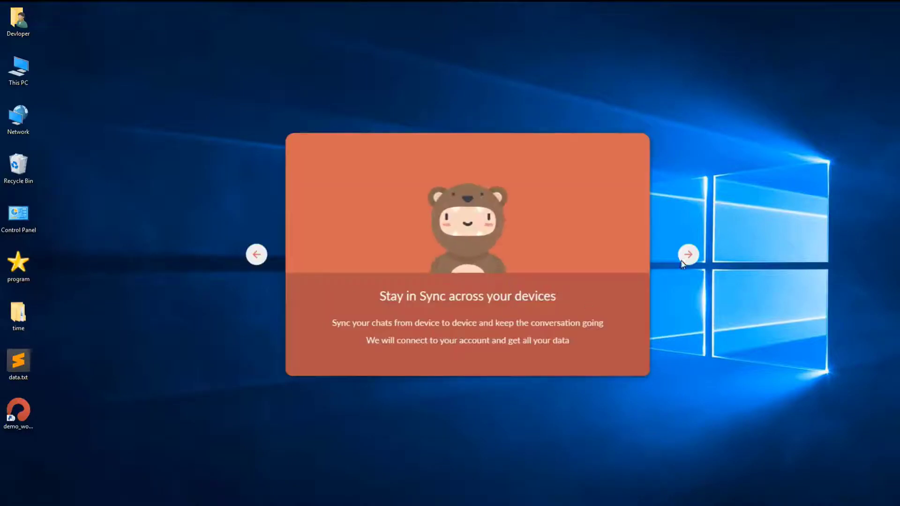
Step: Go through the messenger's introduction slides and finish them to reach the main window
left_click(683, 258)
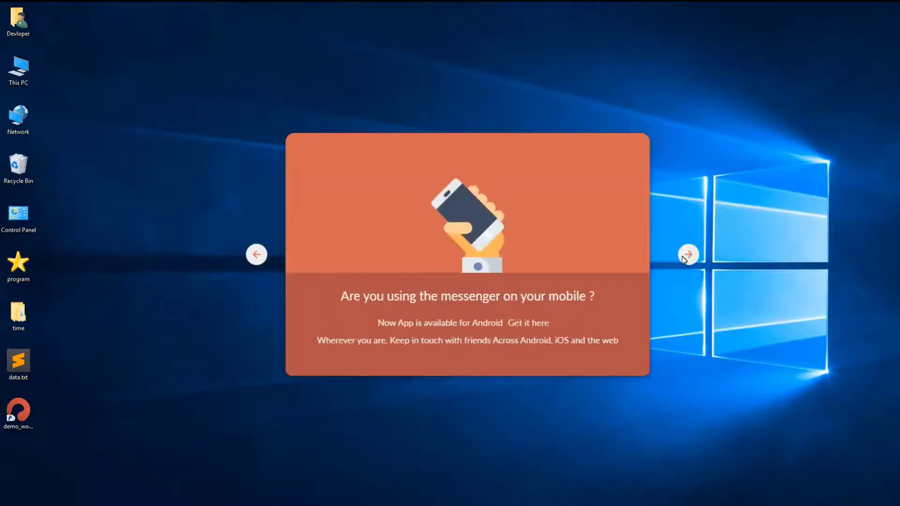
left_click(684, 258)
left_click(685, 258)
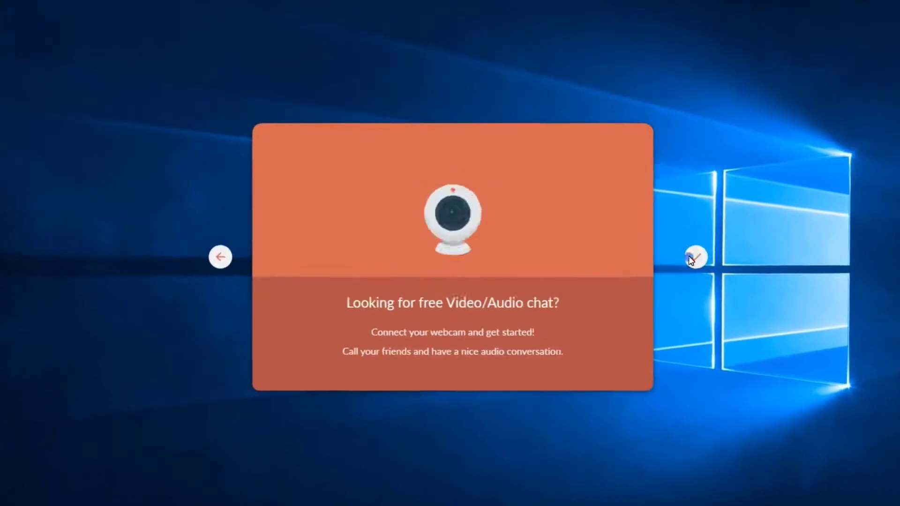
left_click(690, 258)
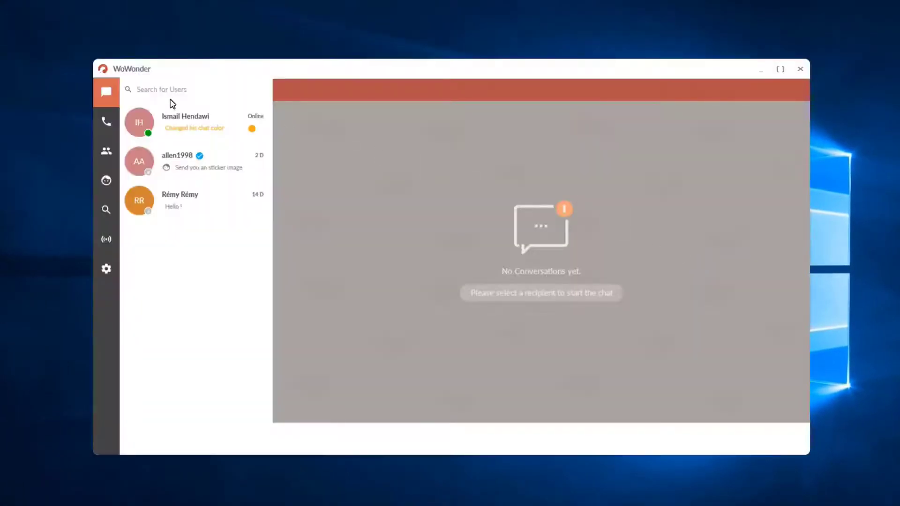
Step: Examine the messenger's recent calls and look through the contacts list
left_click(106, 123)
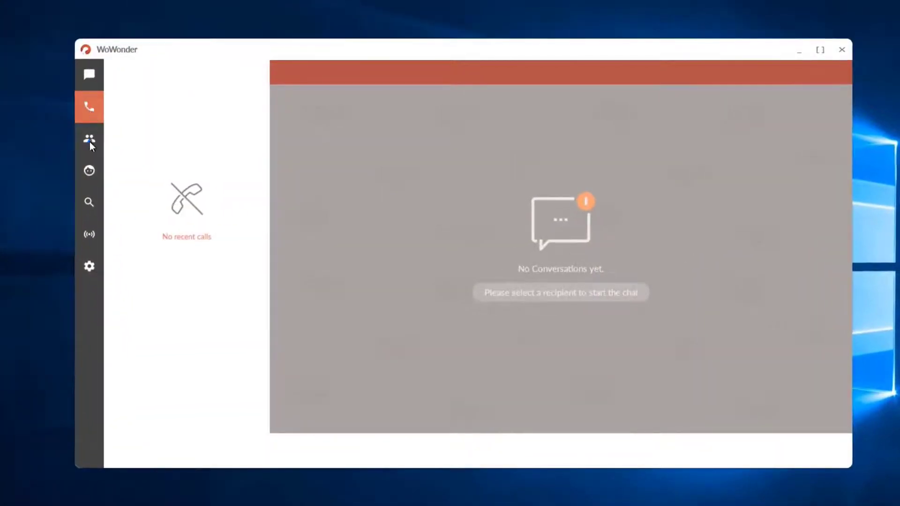
left_click(106, 153)
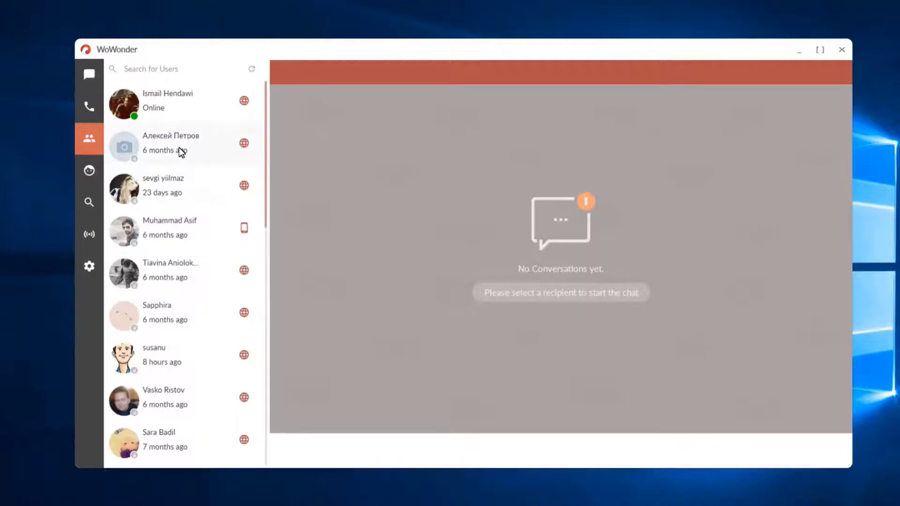
scroll(185, 184, "down", 5)
scroll(185, 184, "down", 9)
scroll(185, 185, "up", 12)
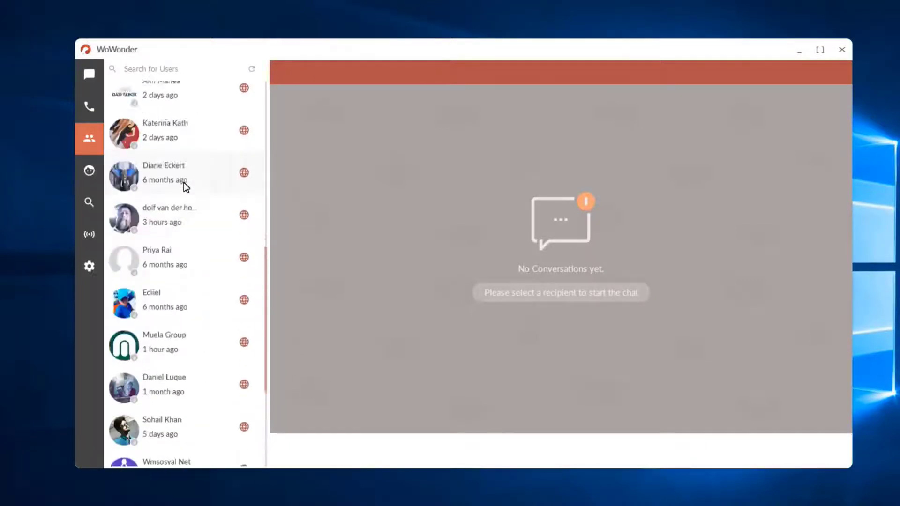
scroll(178, 183, "up", 3)
Step: View the account's profile and its editable information and social links, closing the editor without saving
left_click(89, 170)
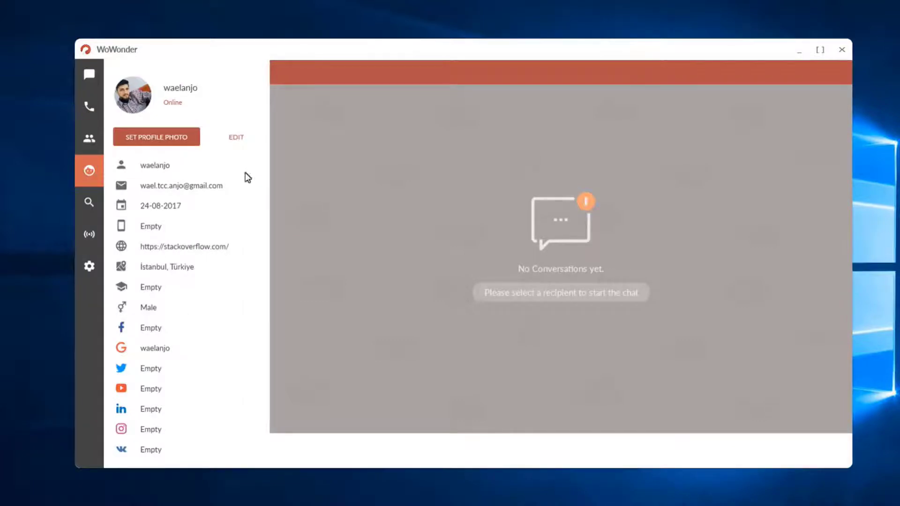
left_click(236, 137)
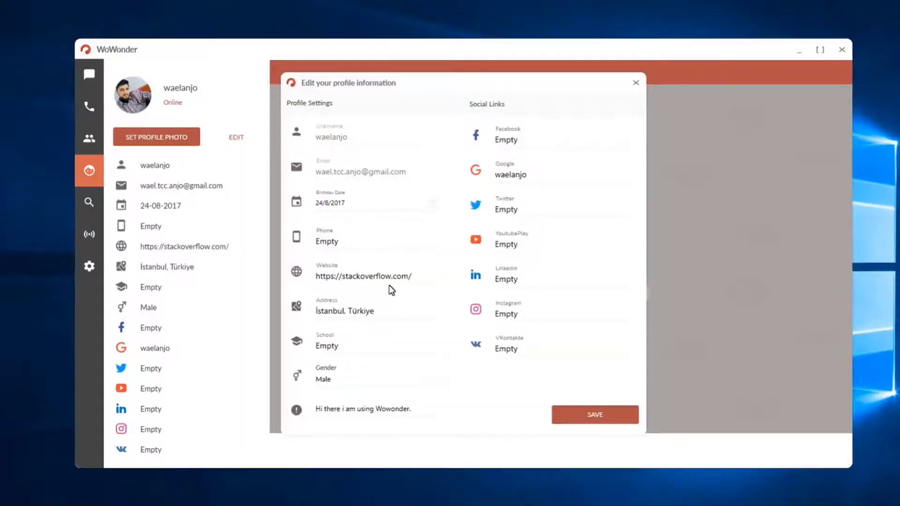
left_click(636, 83)
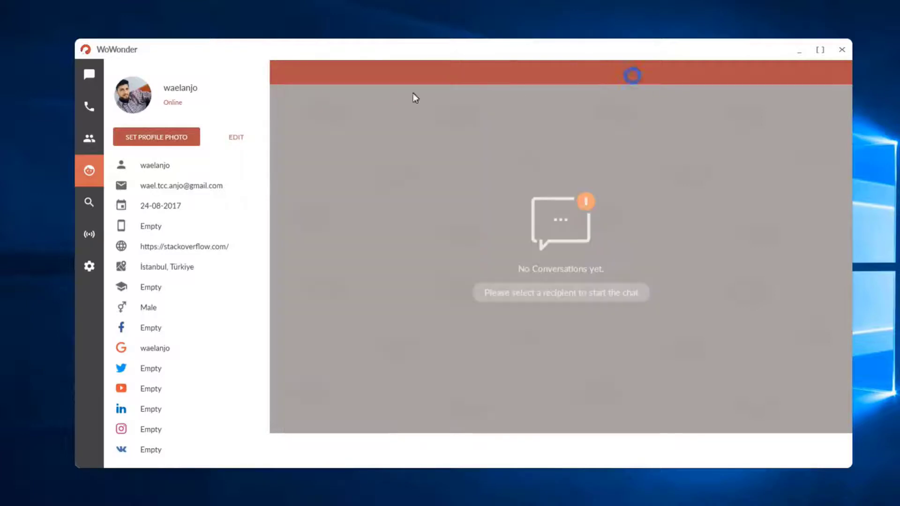
Step: Search the messenger's users by a first name and look through the matching accounts
left_click(89, 202)
type("ali")
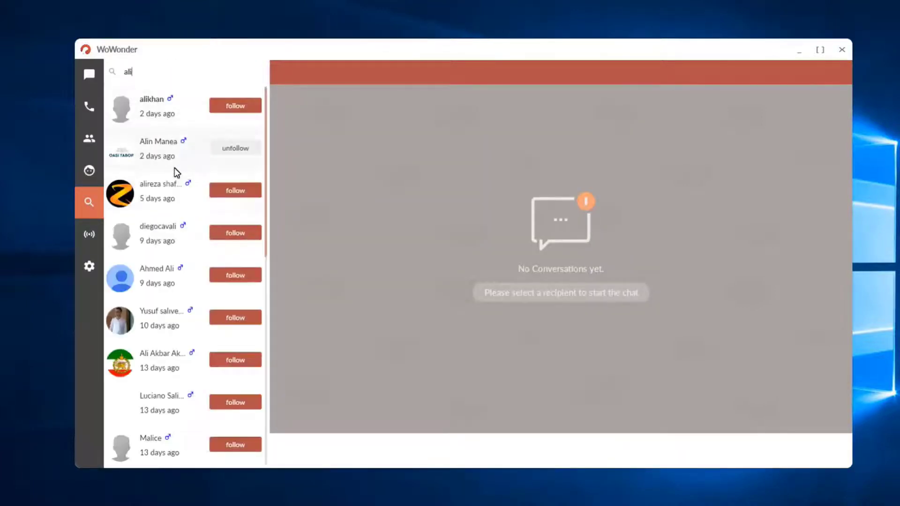
scroll(186, 247, "down", 3)
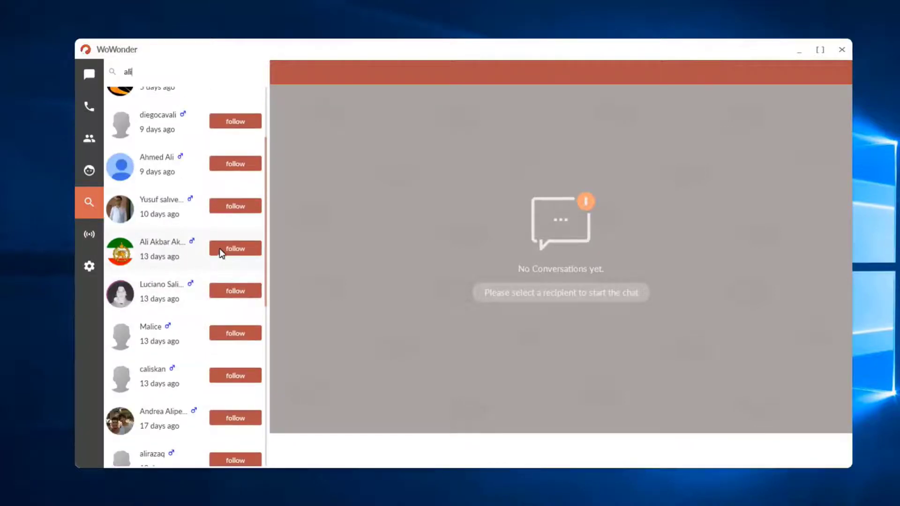
Step: Follow another one of the matching accounts in the user search results
scroll(173, 205, "up", 1)
left_click(214, 192)
scroll(161, 188, "up", 2)
Step: Search the messenger's users by a different first name and follow the second matching account
double_click(160, 73)
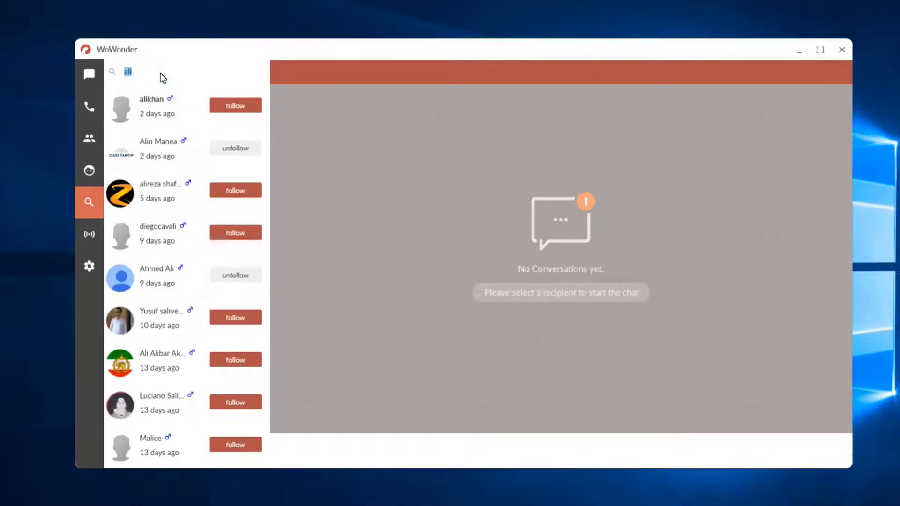
type("noor")
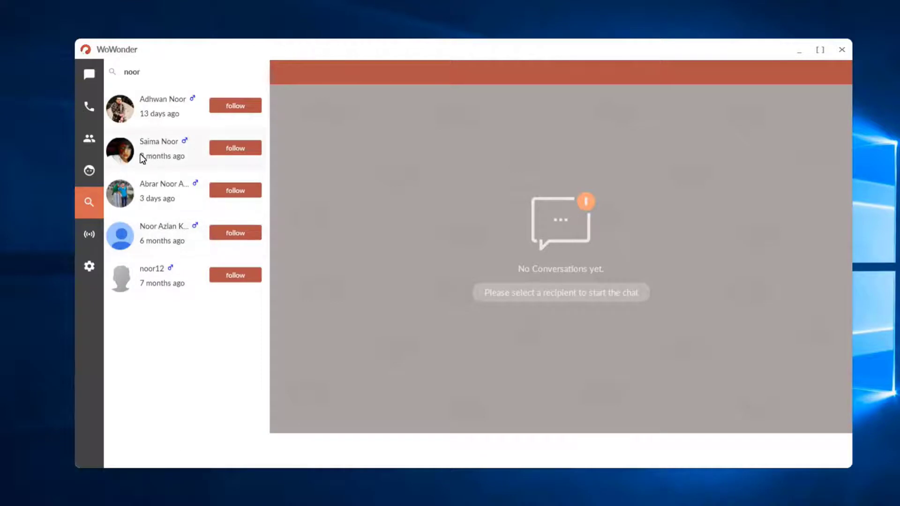
left_click(224, 155)
Step: View the notifications, pro users and trending hashtags, and examine the language and connection type options in the settings
left_click(89, 234)
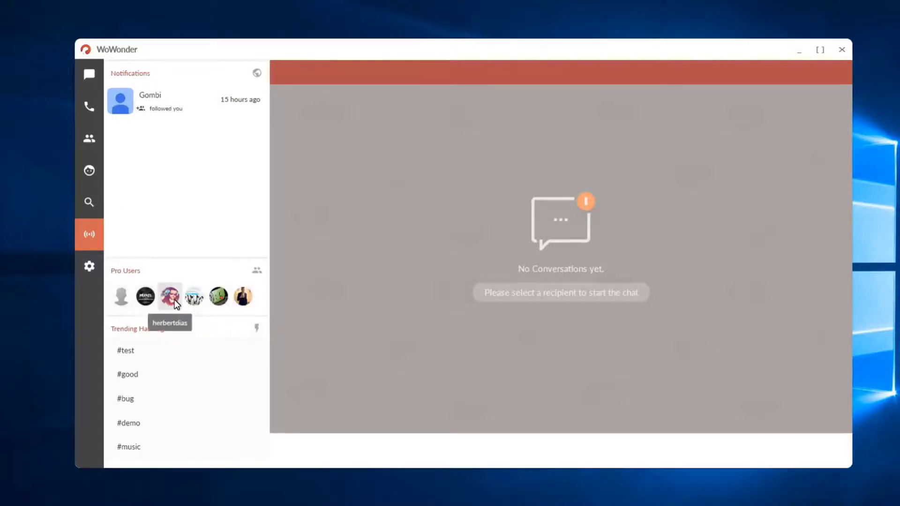
left_click(90, 267)
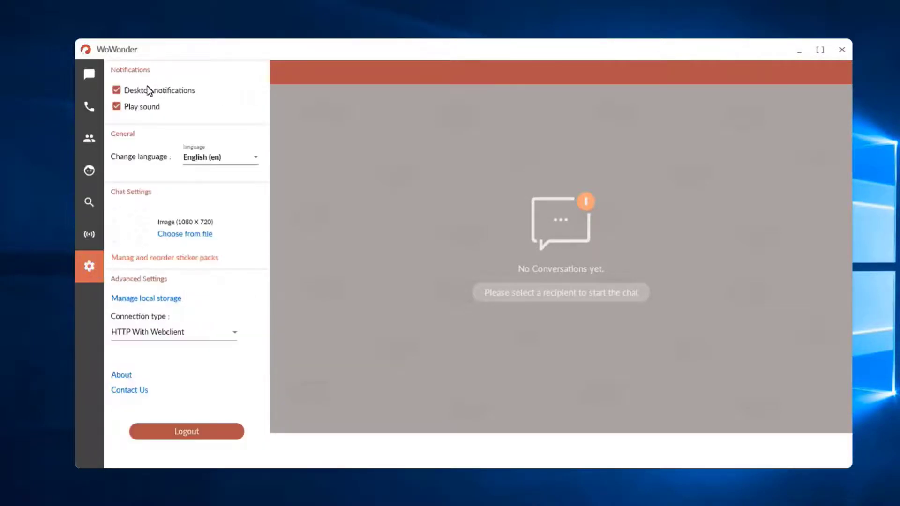
left_click(249, 157)
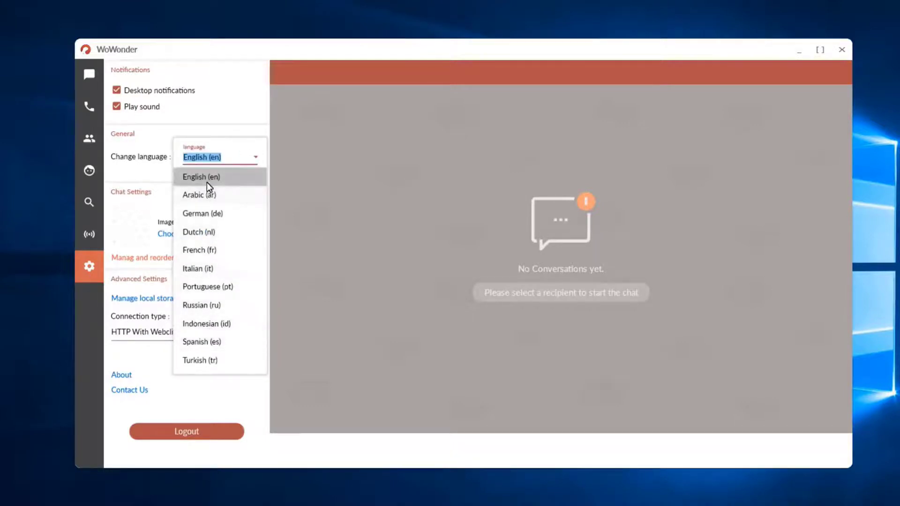
left_click(245, 158)
left_click(229, 331)
left_click(229, 331)
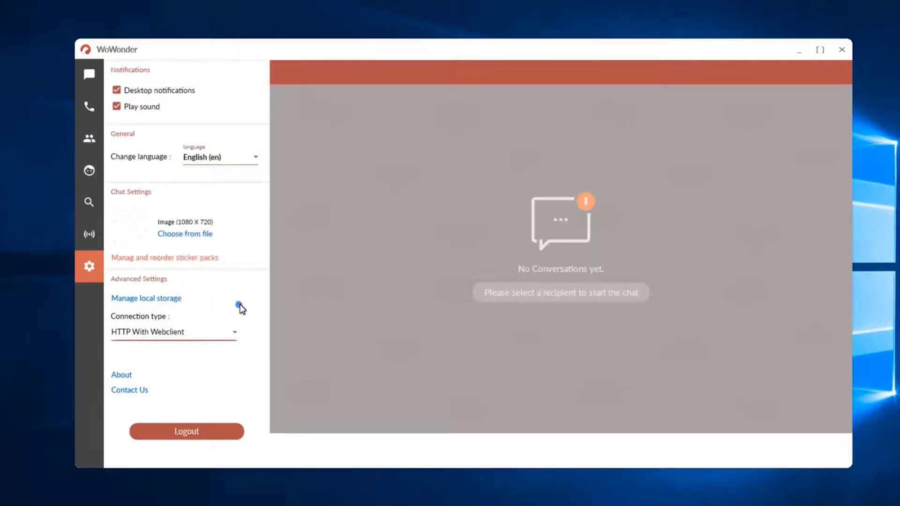
Step: Add the trending Sukkarachan sticker pack to the account's own stickers and finish managing the packs
left_click(180, 261)
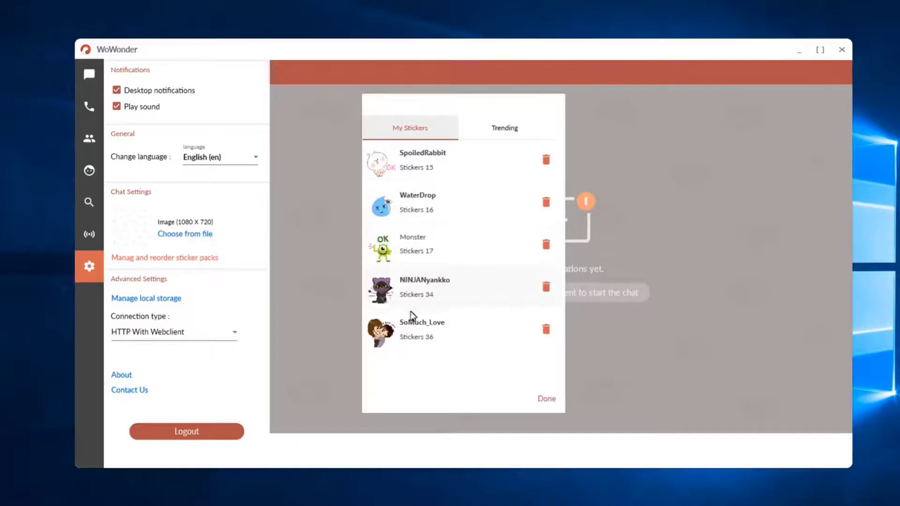
left_click(492, 128)
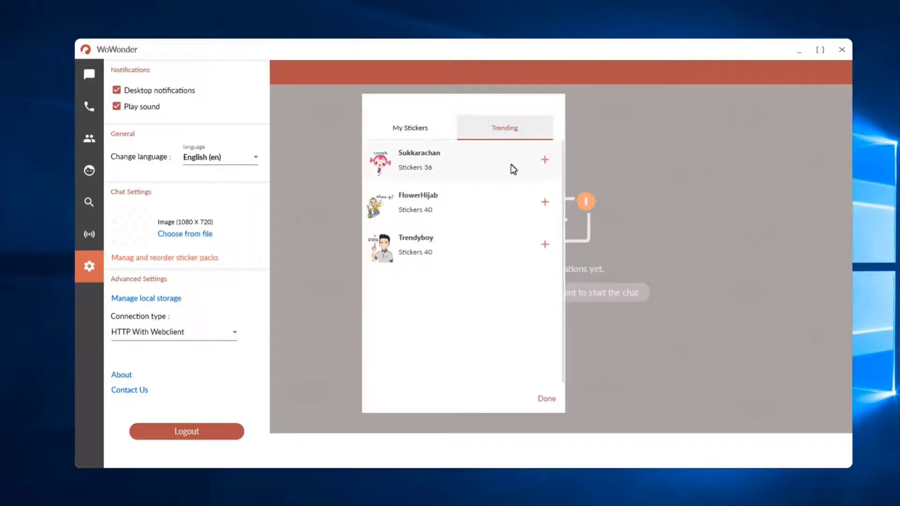
left_click(424, 131)
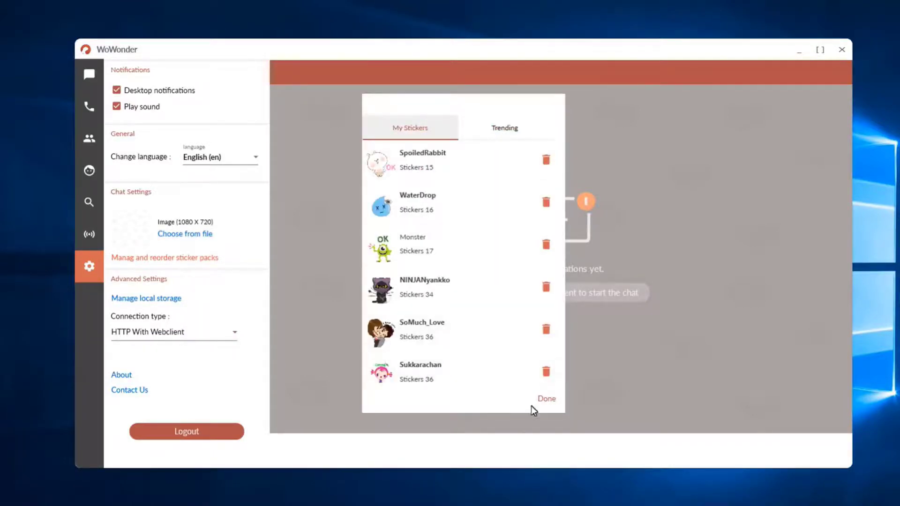
left_click(545, 399)
Step: Open the conversation with the online contact and set its chat color to coral red
left_click(89, 234)
left_click(89, 75)
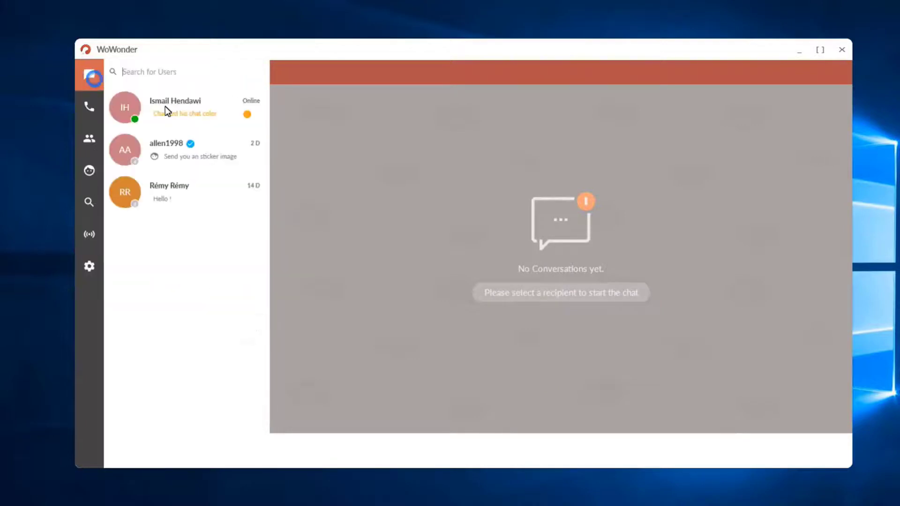
left_click(156, 102)
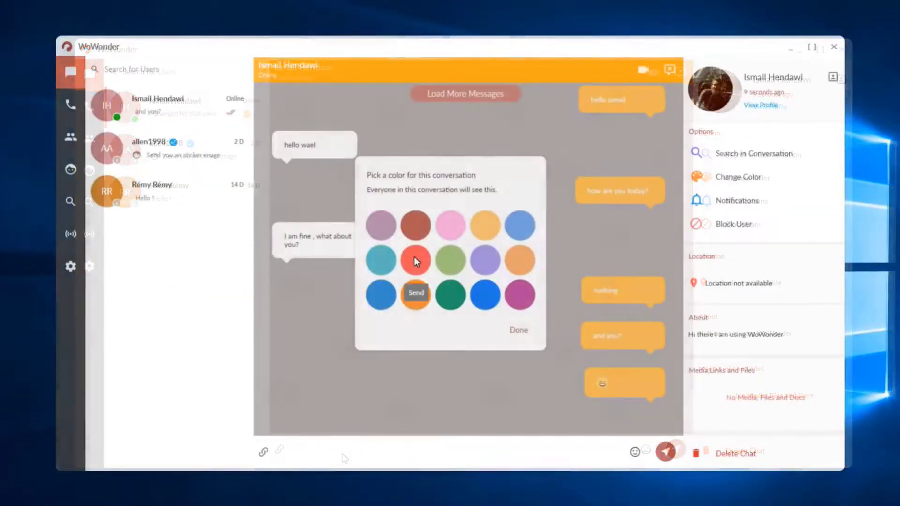
left_click(412, 257)
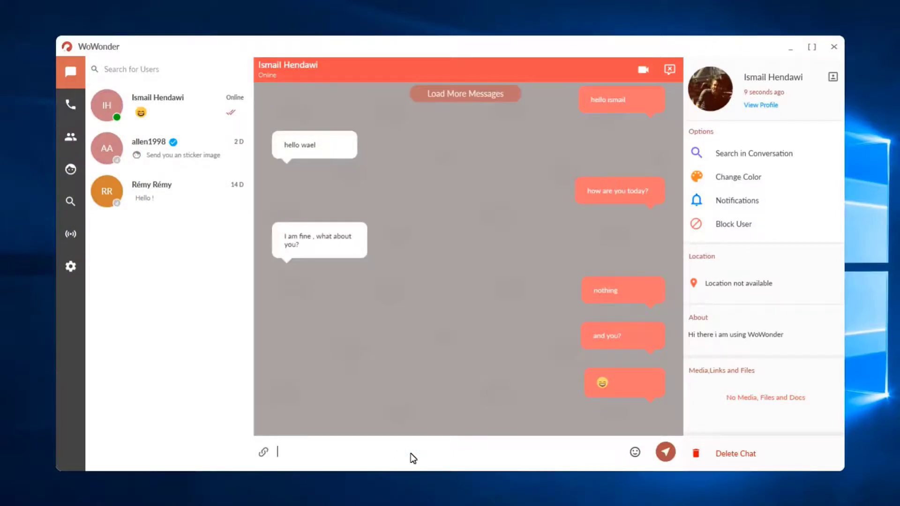
Step: Send the online contact the messages "good" and "I will meet in the evening at coffee shop"
type("i")
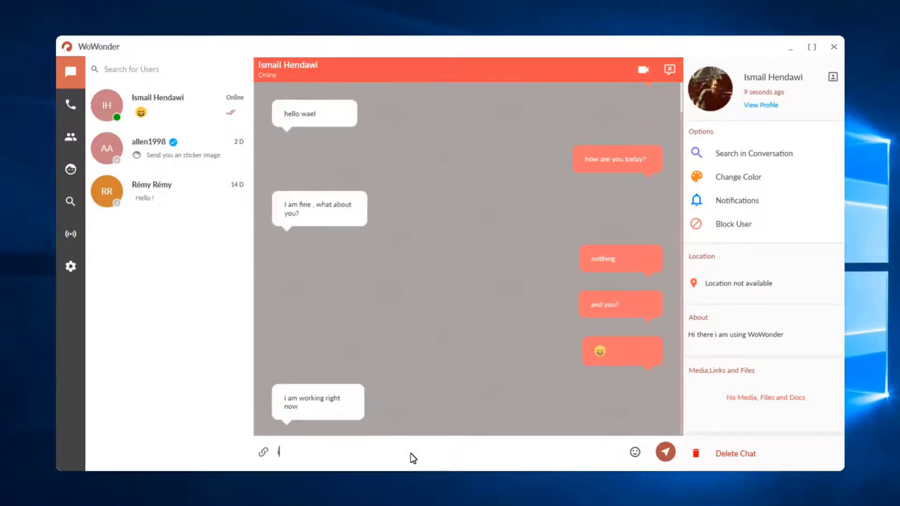
key("BackSpace")
type("good")
key("Return")
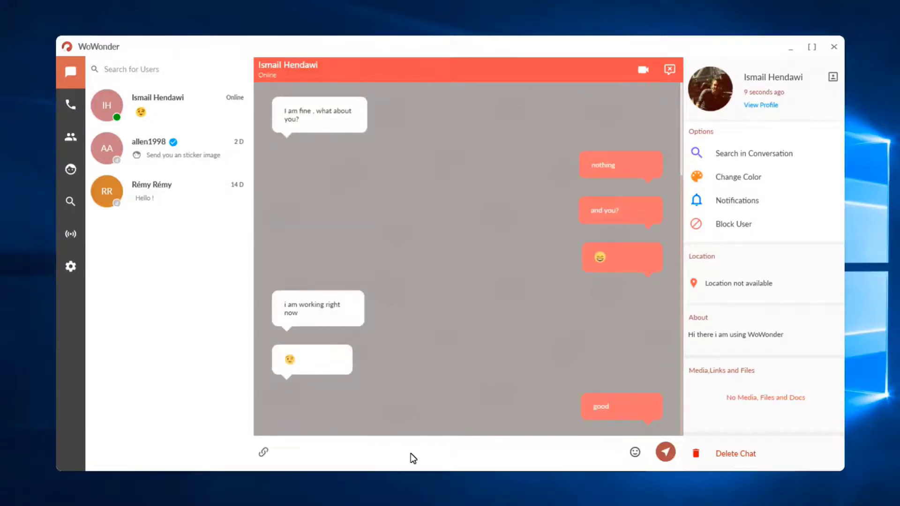
type("I will me")
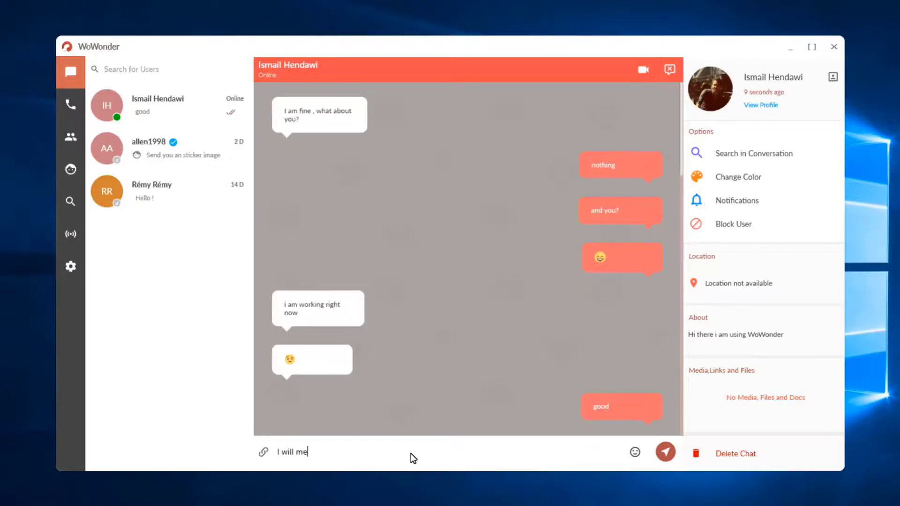
type("et in the evening at co")
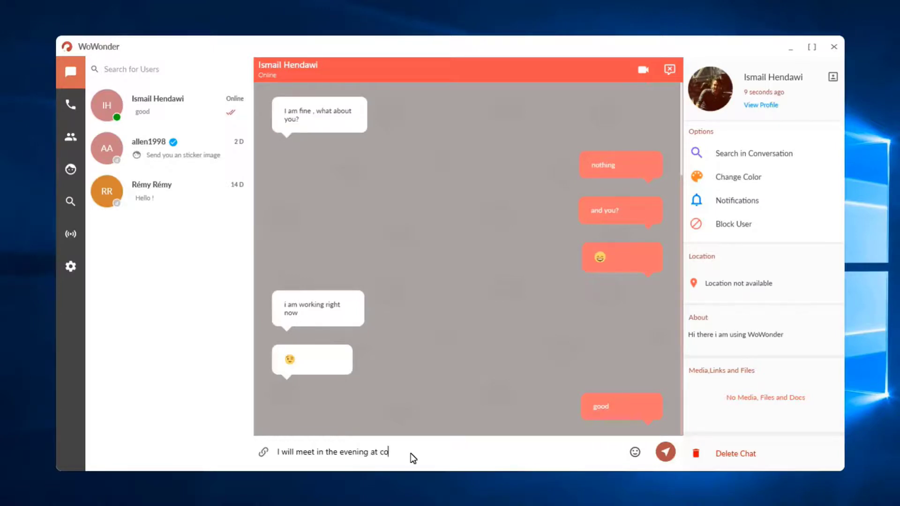
type("ffee shop")
key("Return")
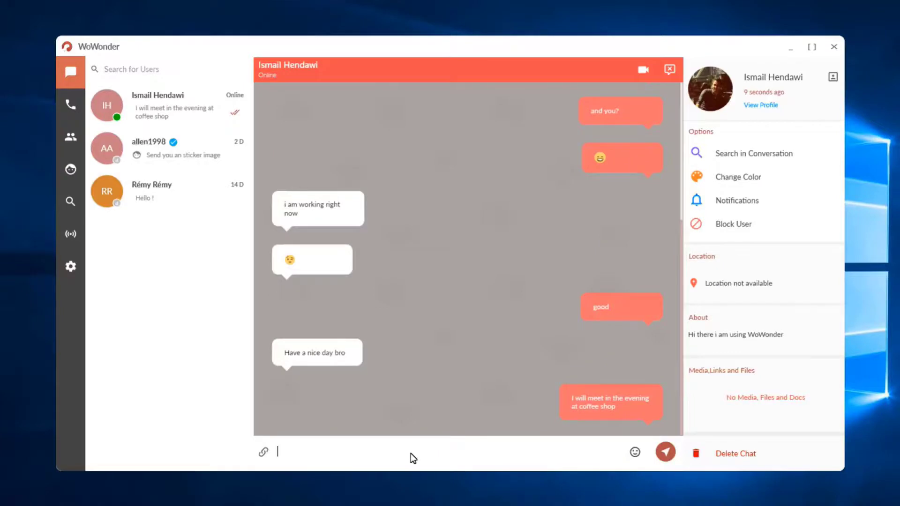
Step: Send a cheering Sukkarachan sticker in the conversation, followed by the message "ok"
left_click(411, 454)
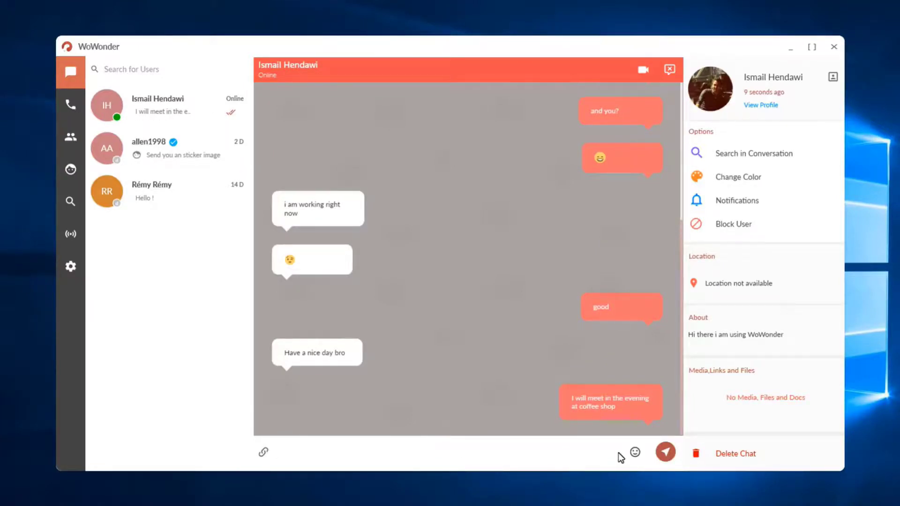
left_click(635, 452)
left_click(600, 245)
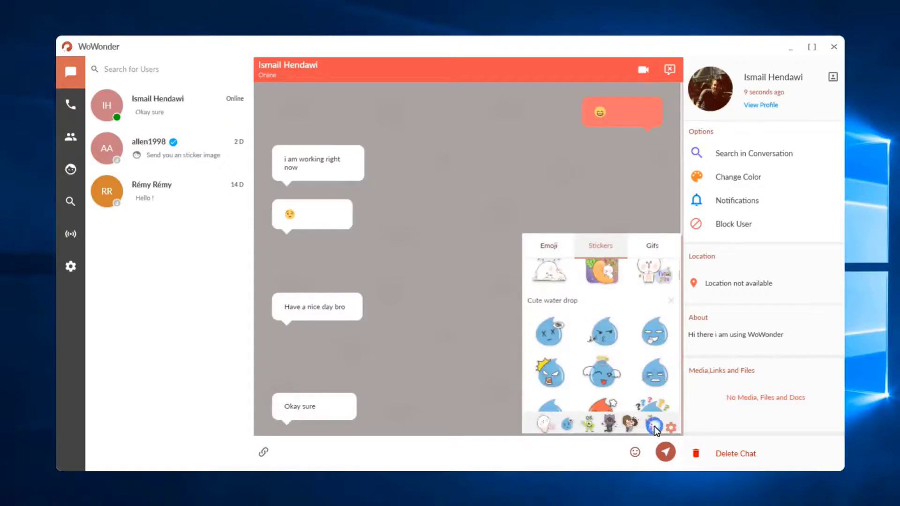
left_click(654, 426)
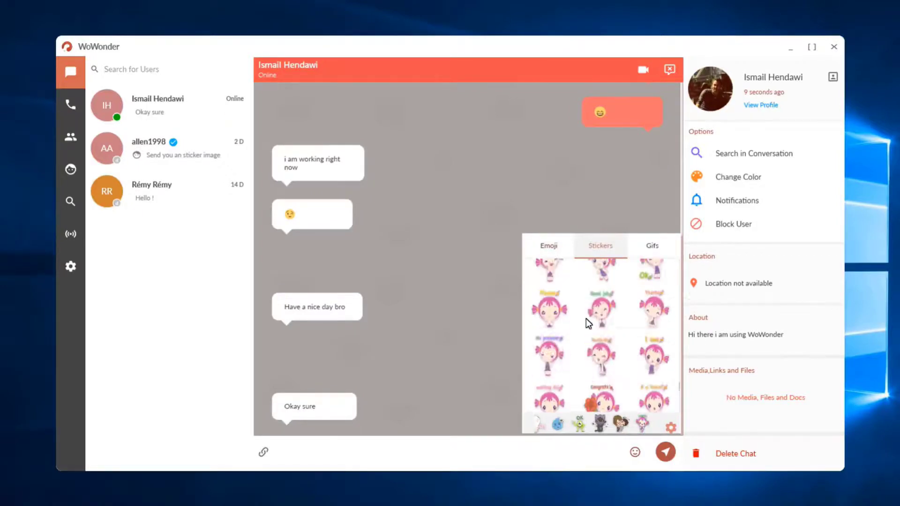
left_click(602, 361)
left_click(411, 453)
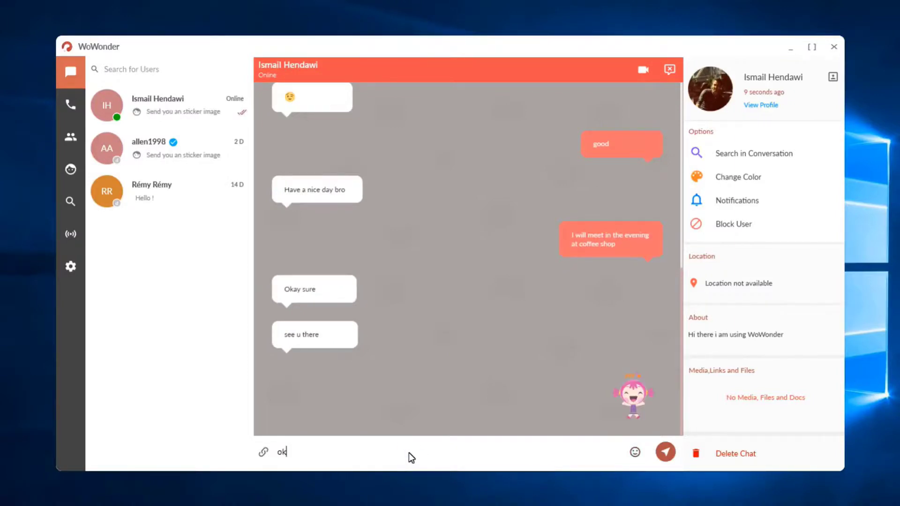
type("ok")
key("Return")
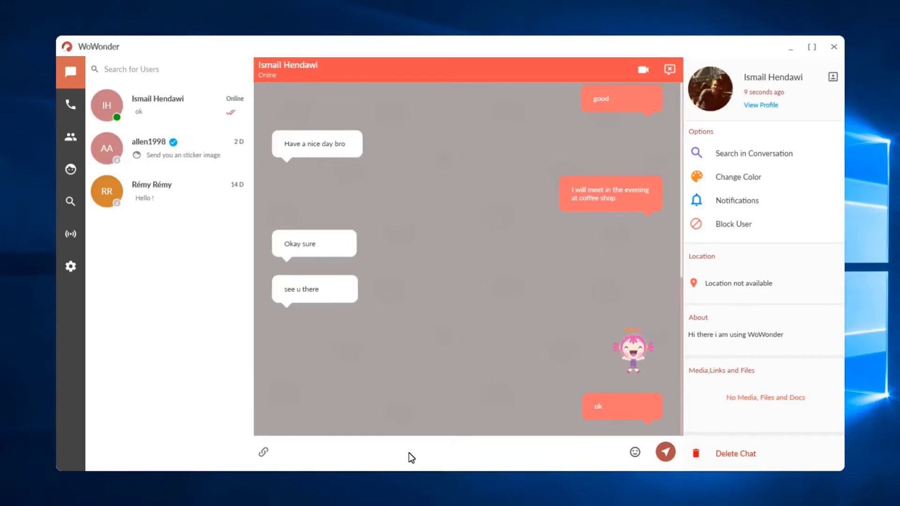
Step: View the second conversation in the chat list and look through the calls, profile and user search sections
left_click(149, 144)
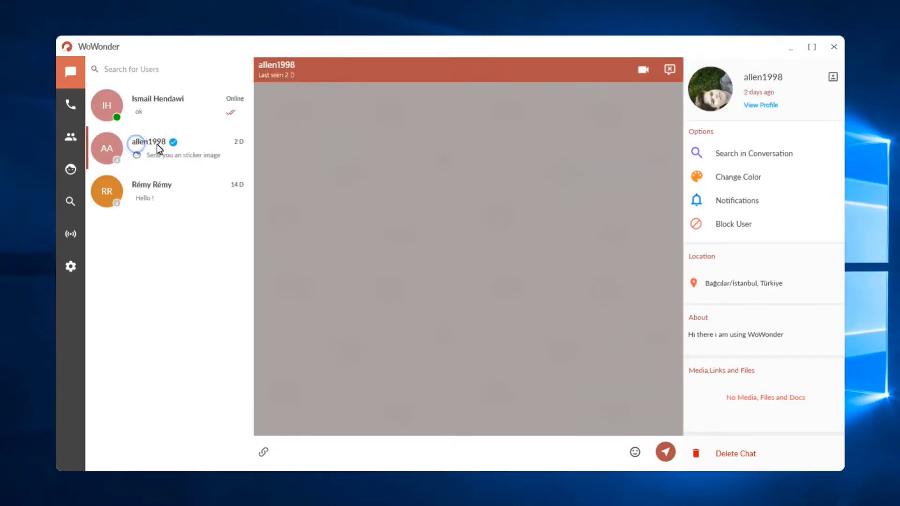
left_click(71, 104)
left_click(71, 72)
left_click(71, 169)
left_click(71, 201)
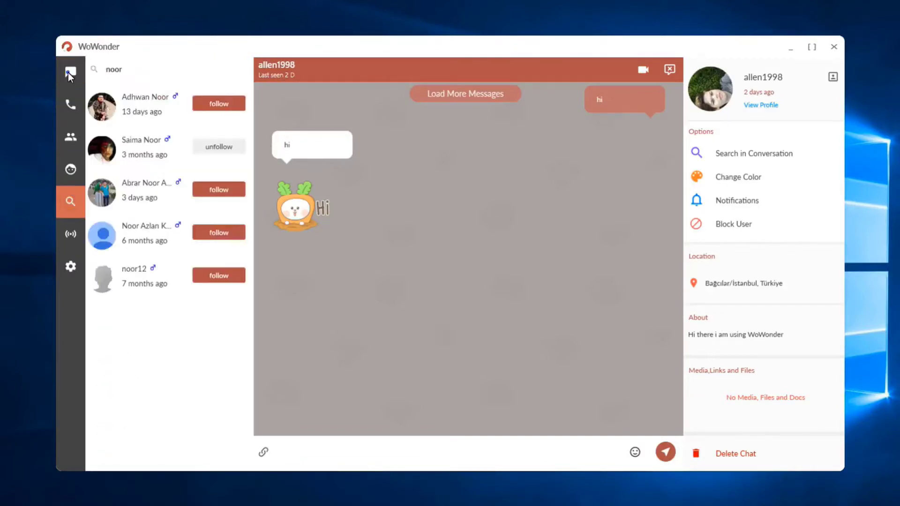
Step: Return to the online contact's conversation and send the message "good bye.."
left_click(68, 72)
left_click(155, 100)
left_click(350, 462)
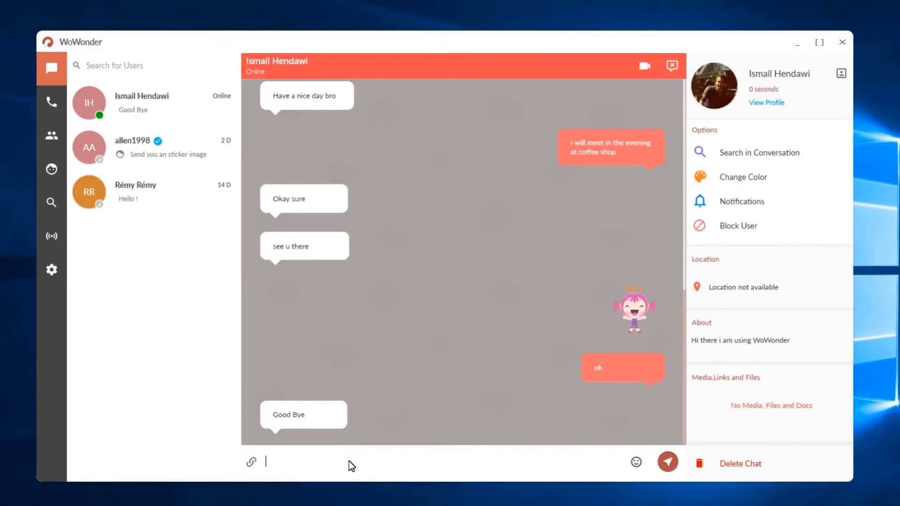
type("good b")
type("ye :)")
key("BackSpace")
key("BackSpace")
key("BackSpace")
type("..")
key("Return")
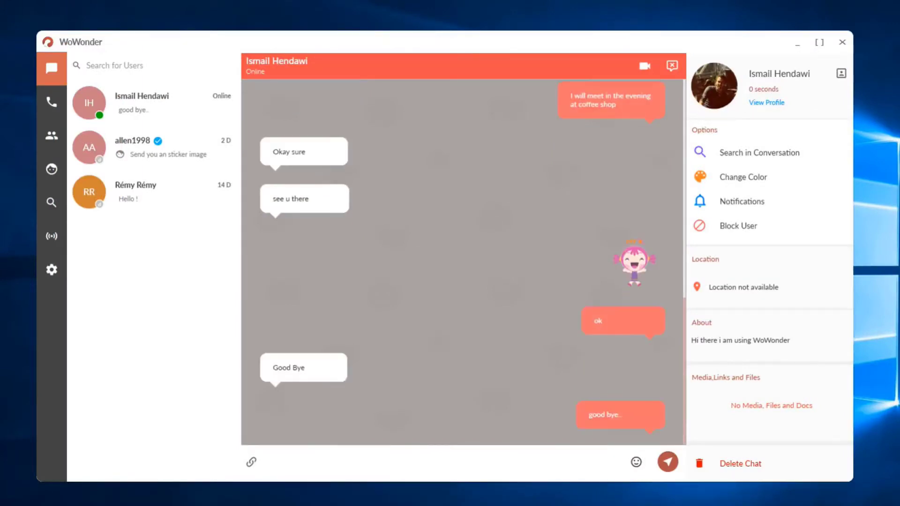
Step: Search the GIFs for "bye" and send the blue "BYE BYE" GIF in the conversation
left_click(636, 463)
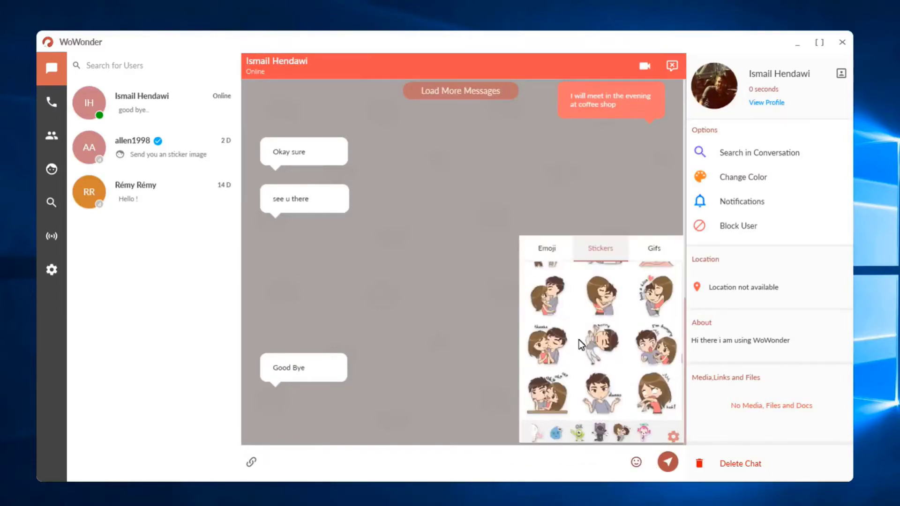
left_click(651, 252)
left_click(577, 432)
type("bye")
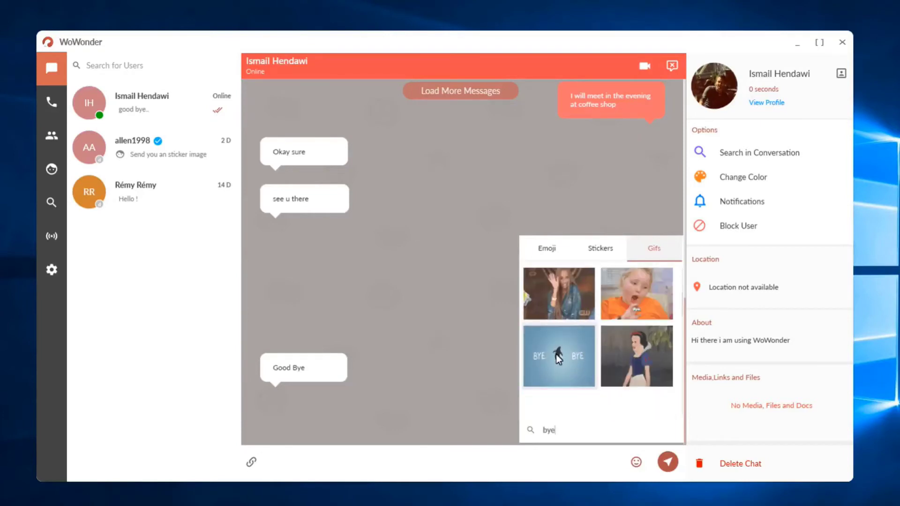
left_click(564, 352)
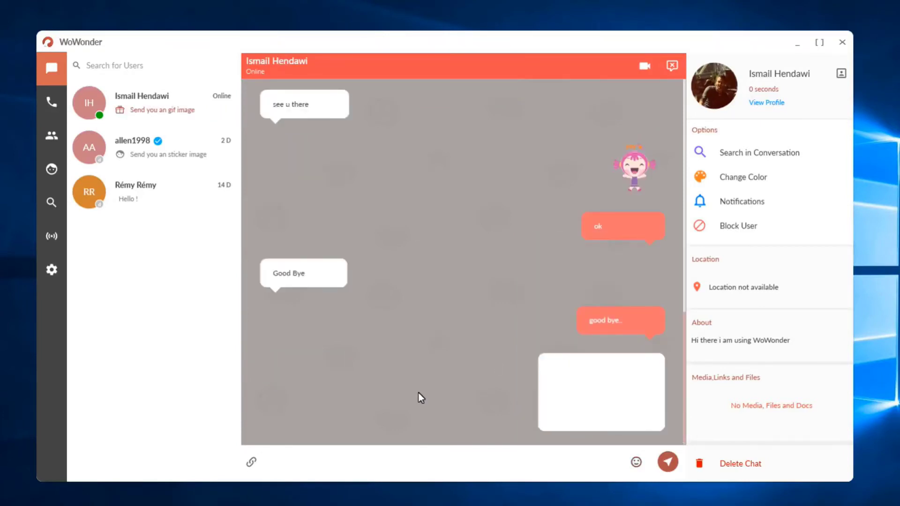